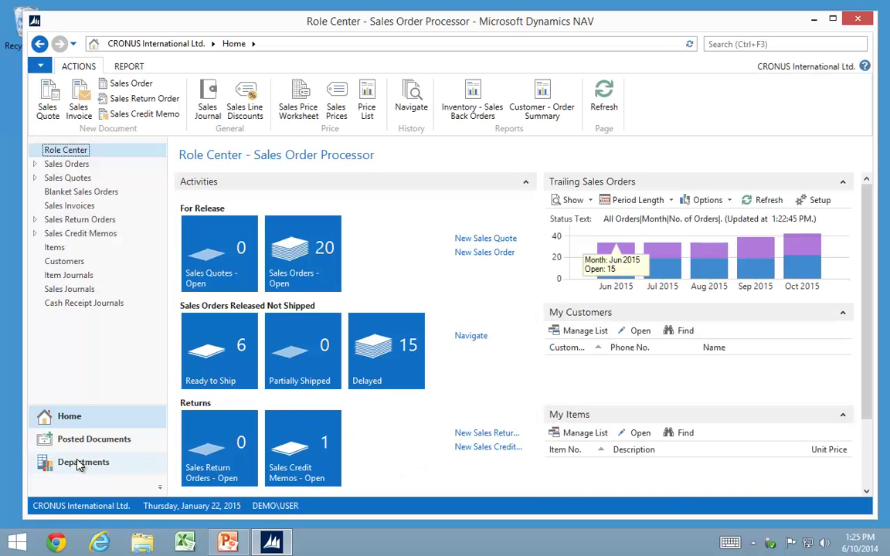
- Go to Easy Security Light > Permission Sets and select the S&R-CUSTOMER permission set
left_click(79, 463)
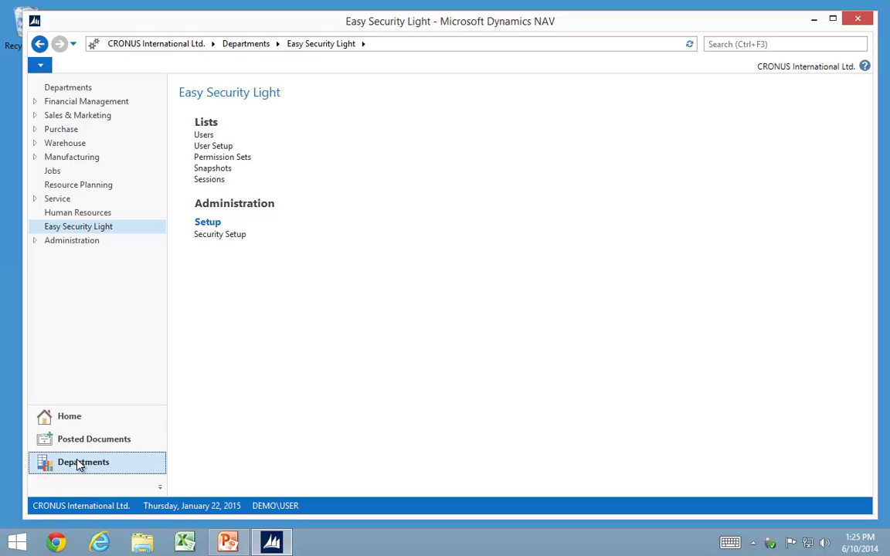
left_click(211, 158)
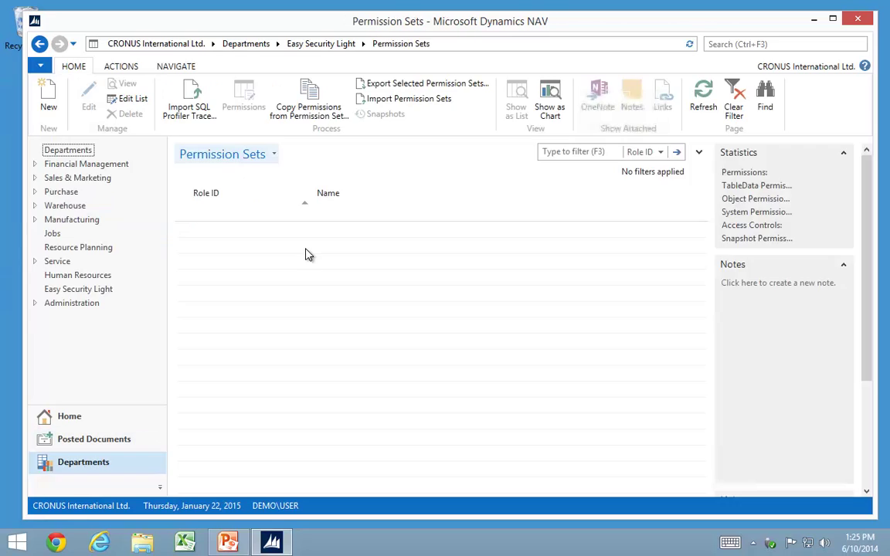
left_click(225, 409)
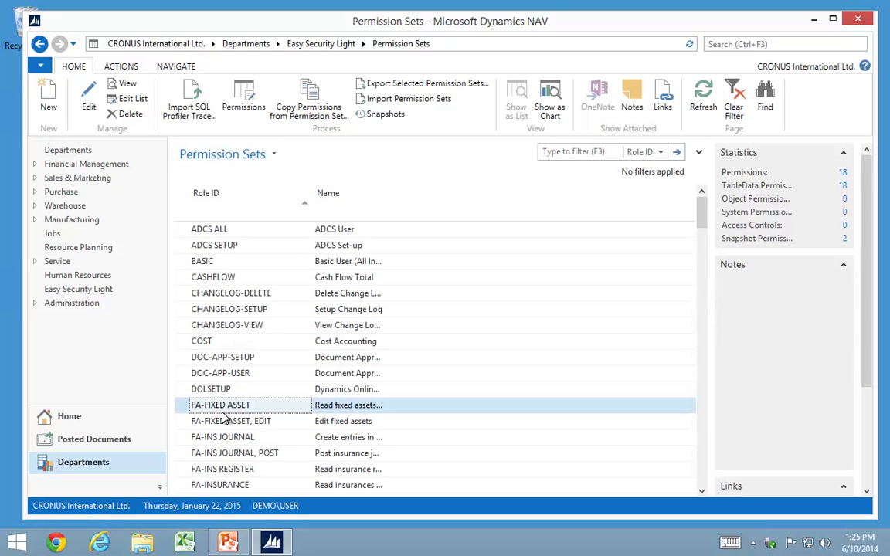
scroll(225, 414, "down", 4)
scroll(226, 414, "down", 20)
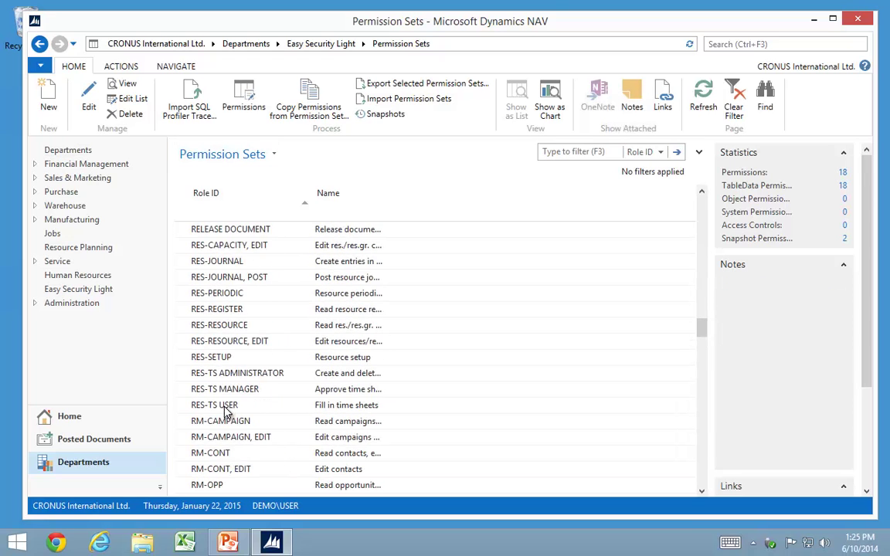
scroll(317, 378, "down", 4)
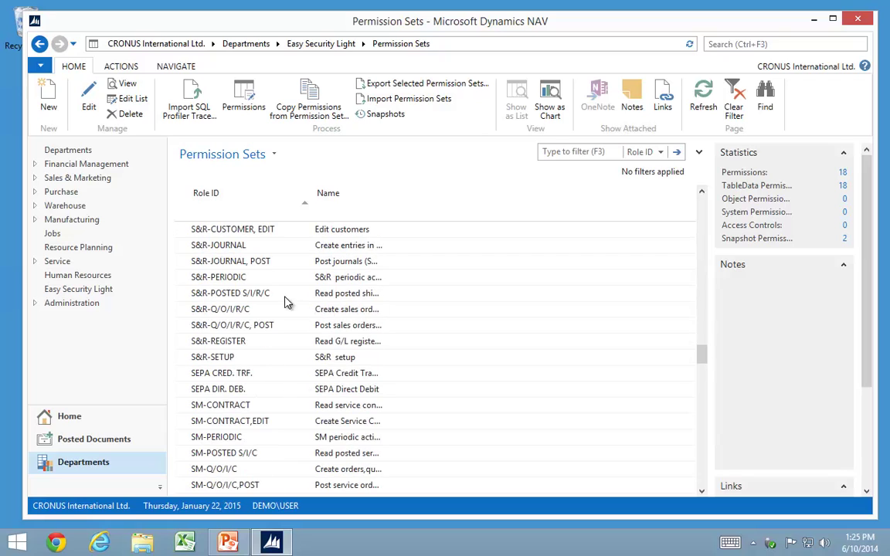
scroll(247, 297, "up", 2)
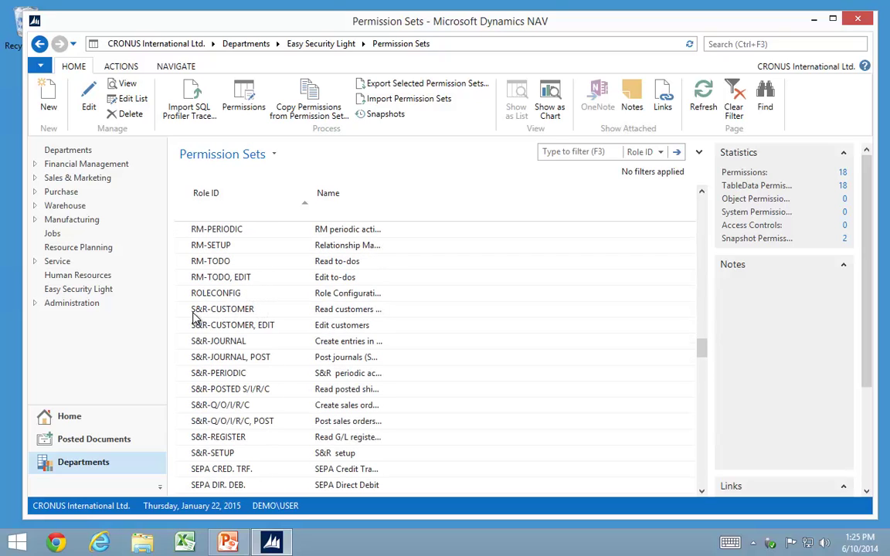
left_click(225, 313)
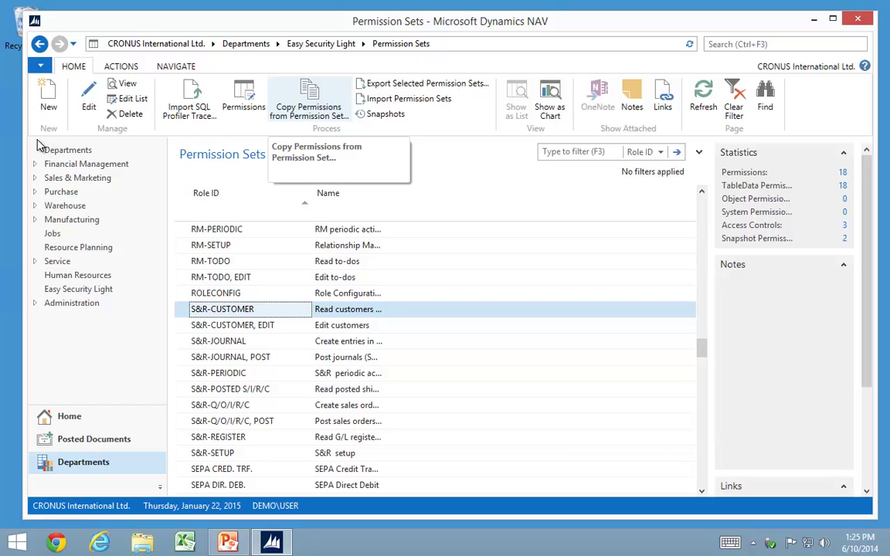
- Create a new permission set with Role ID SR-ALL
left_click(49, 105)
type("SR-ALL")
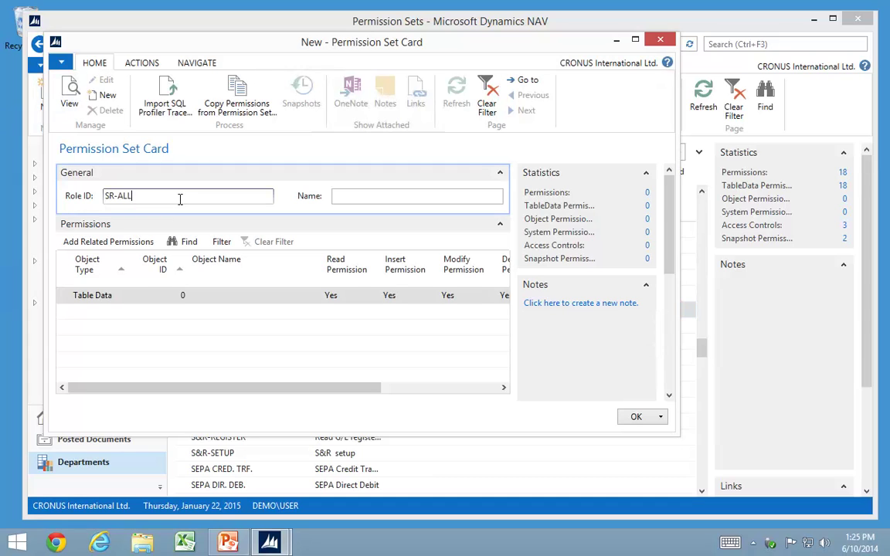
key("Tab")
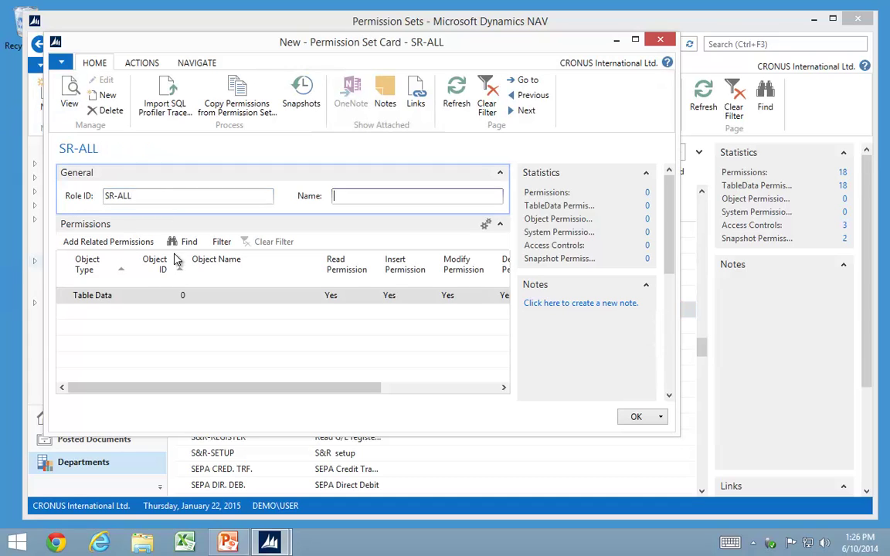
- Copy permissions into SR-ALL from role IDs filtered S&R*, using the Add/Merge New copy type
left_click(246, 110)
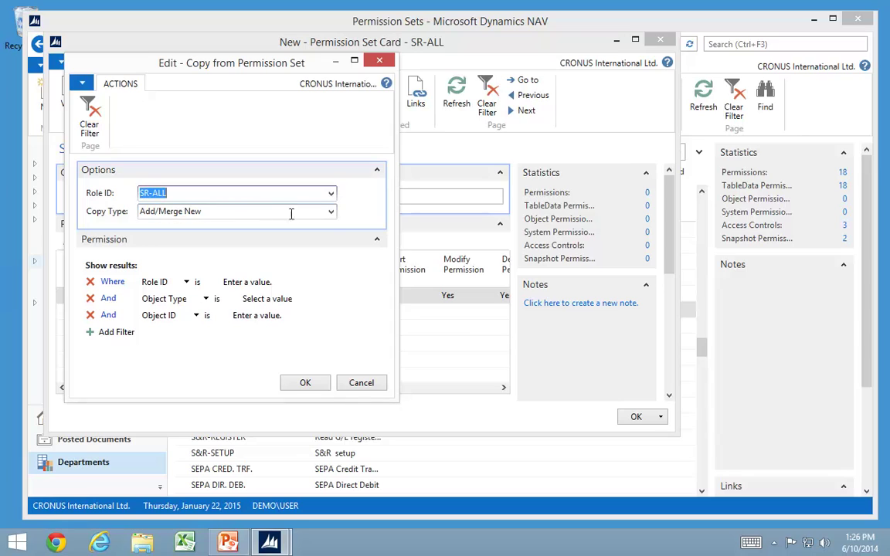
left_click(331, 213)
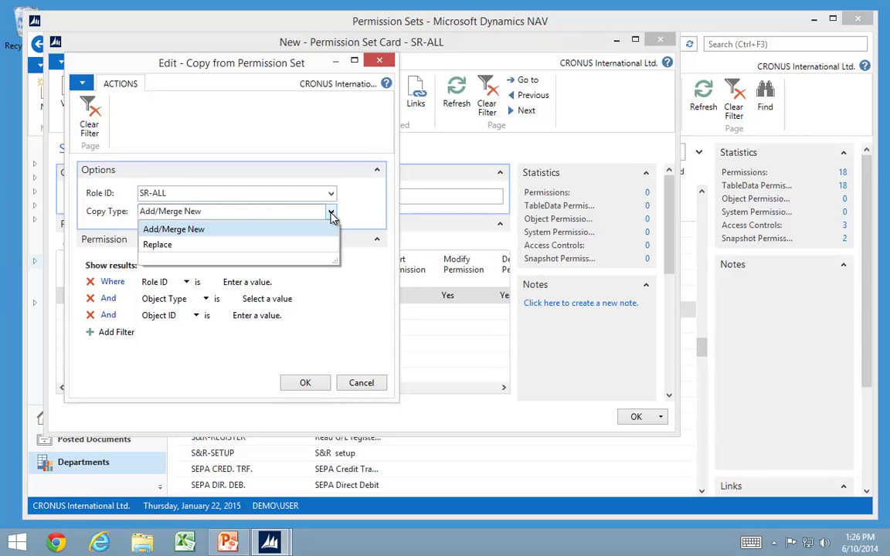
left_click(330, 215)
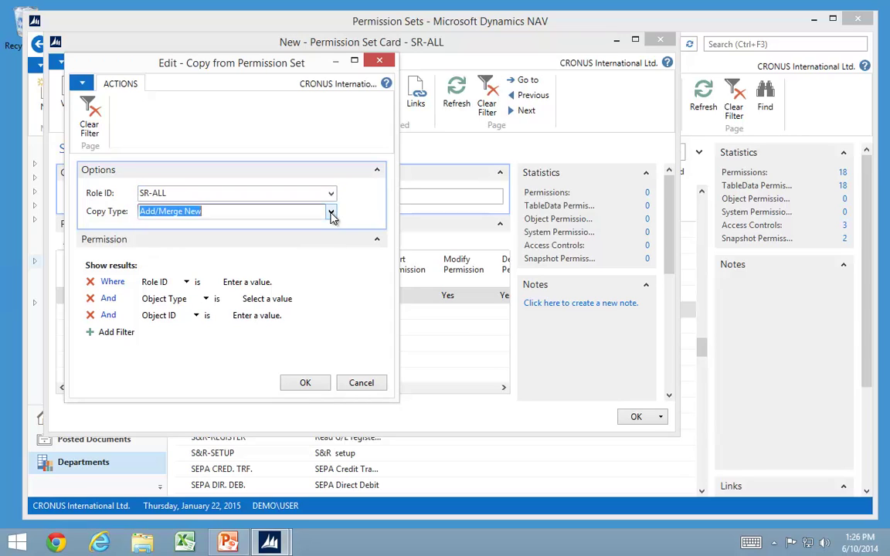
left_click(246, 284)
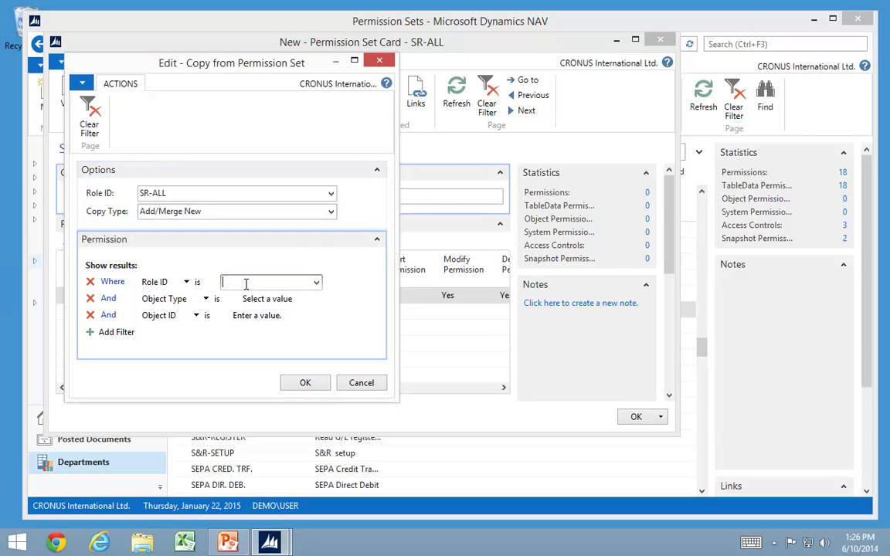
type("S")
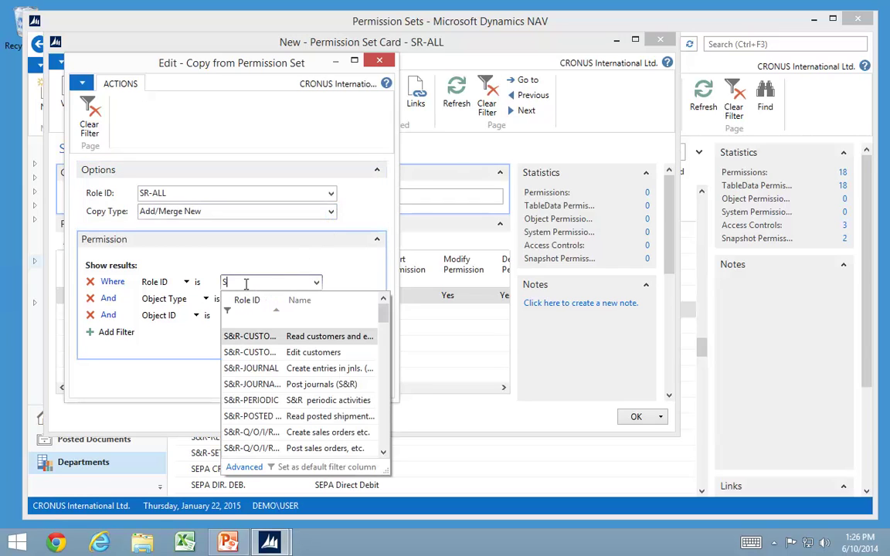
type("&R")
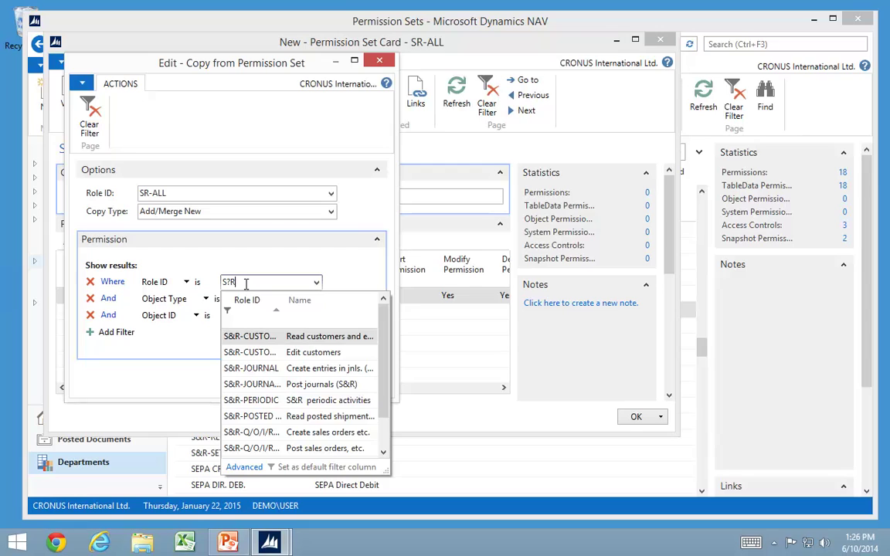
type("*")
key("Tab")
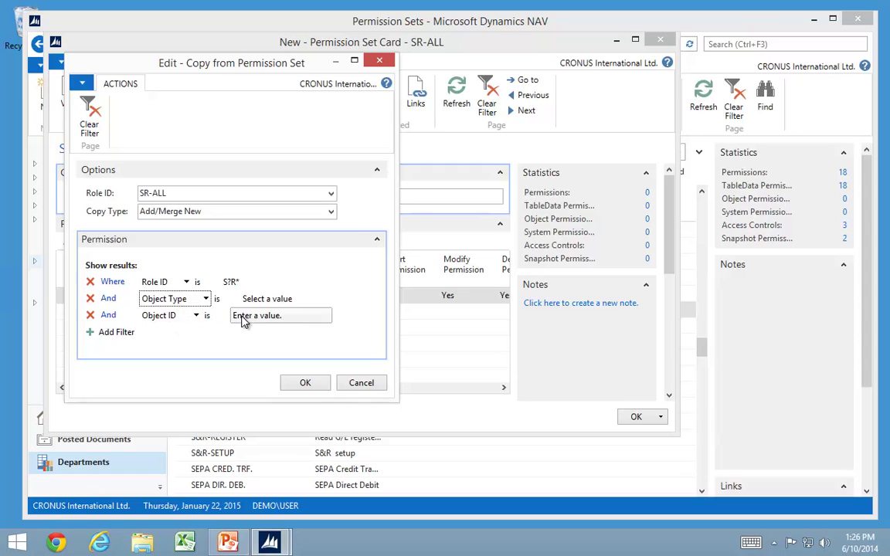
left_click(306, 384)
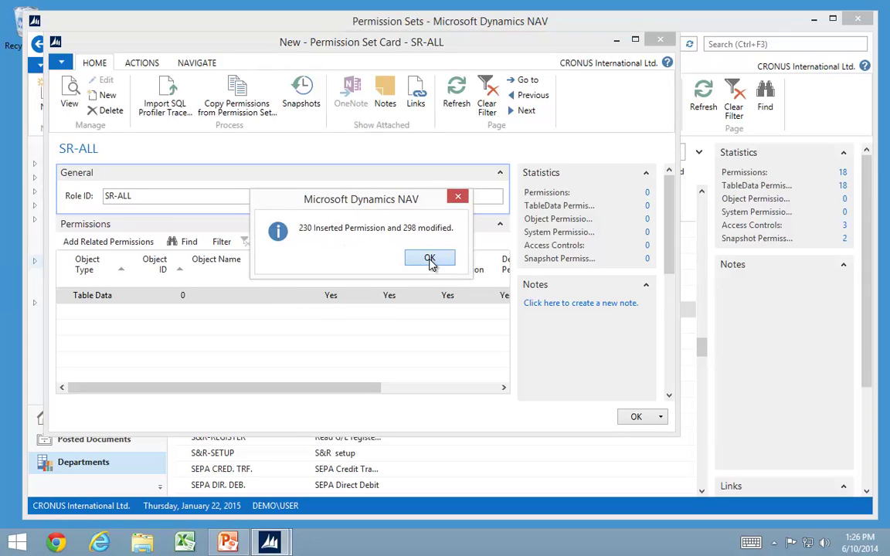
- Acknowledge the 230 inserted / 298 modified summary, close the SR-ALL card and locate SR-ALL in the list
left_click(429, 259)
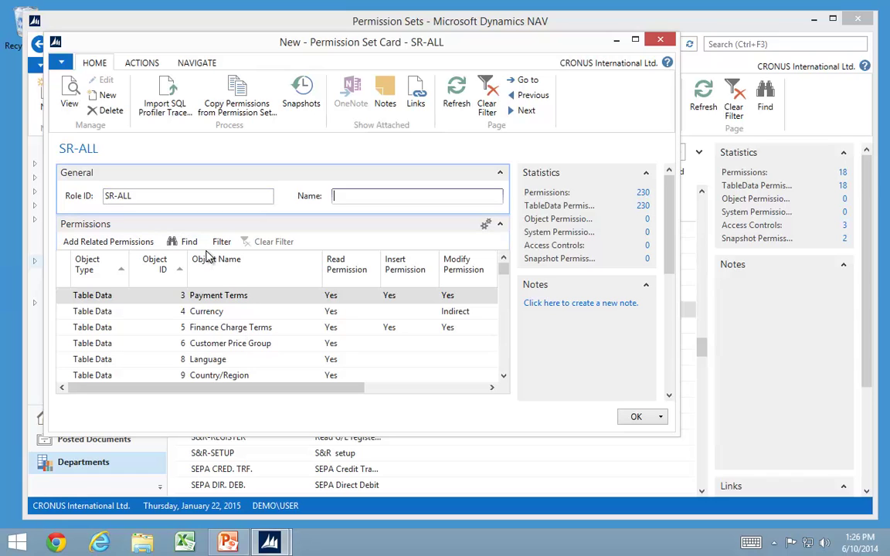
key("Escape")
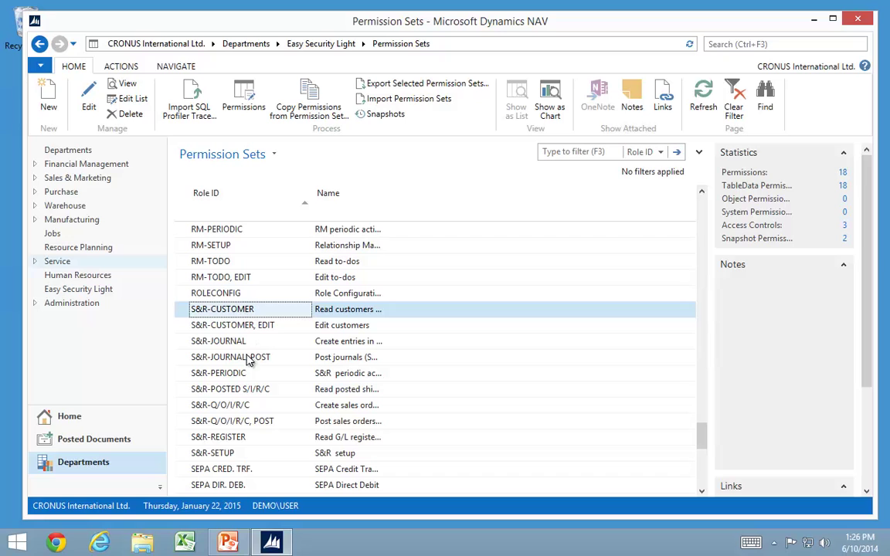
left_click(218, 359)
scroll(228, 329, "down", 8)
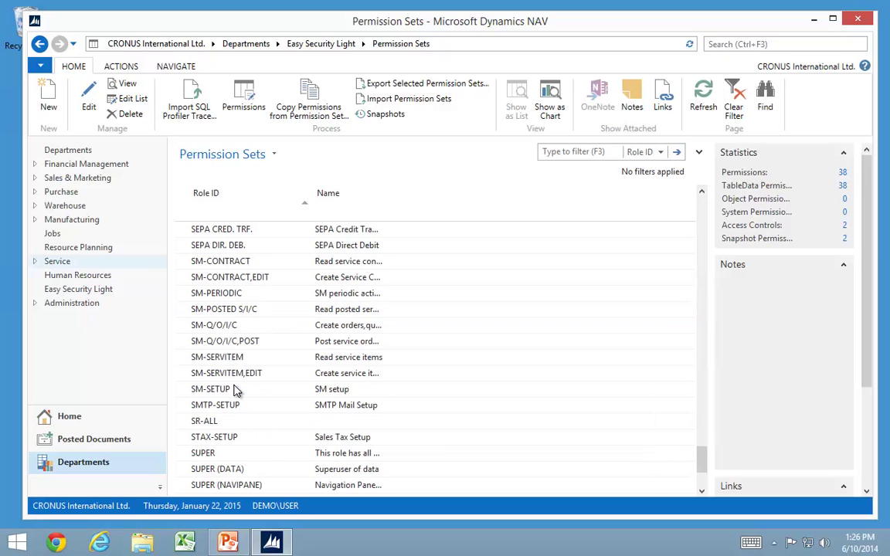
scroll(232, 336, "up", 5)
scroll(232, 336, "up", 2)
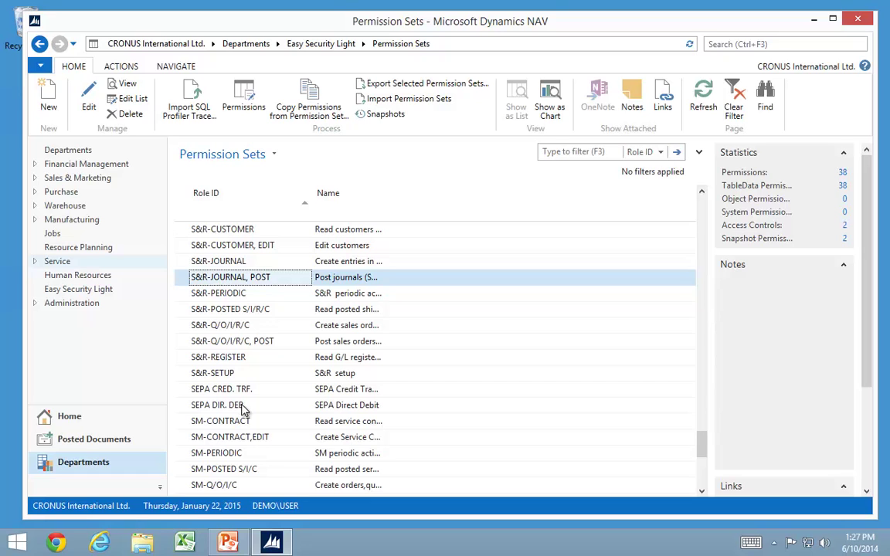
scroll(239, 411, "down", 6)
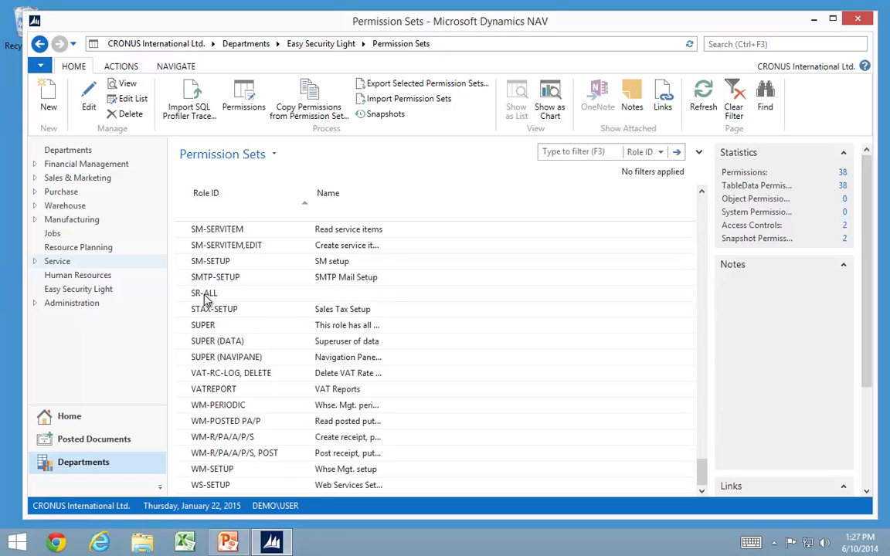
scroll(229, 303, "up", 12)
scroll(257, 369, "down", 4)
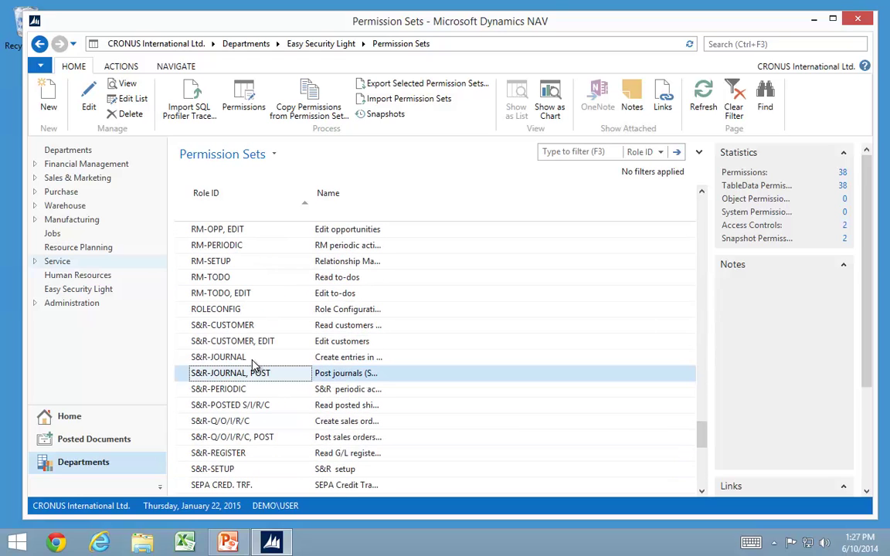
- Create a new permission set with Role ID SR-CUSTOMER EDIT
left_click(51, 109)
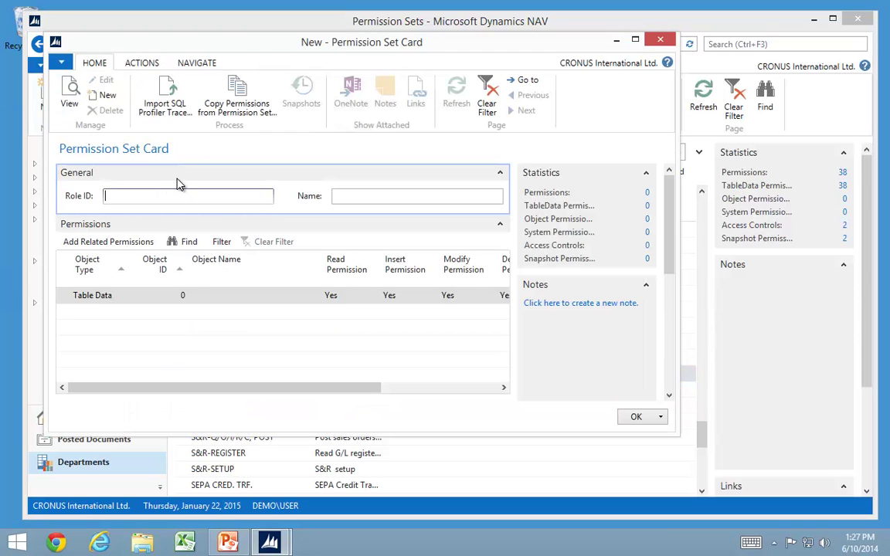
type("SR-CUSTOMEREDIT")
key("Left")
key("Left")
key("Left")
key("Left")
key("Tab")
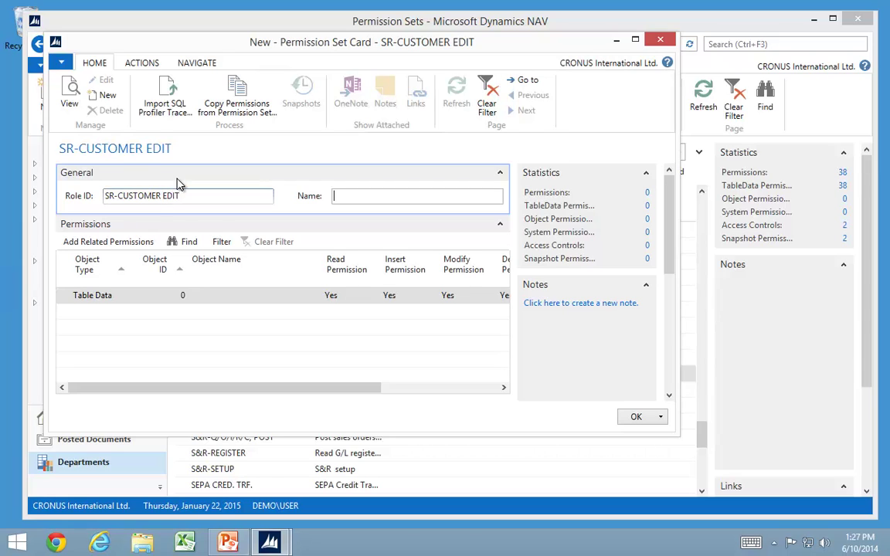
- Add a Table Data permission line for object 18, Customer
left_click(168, 295)
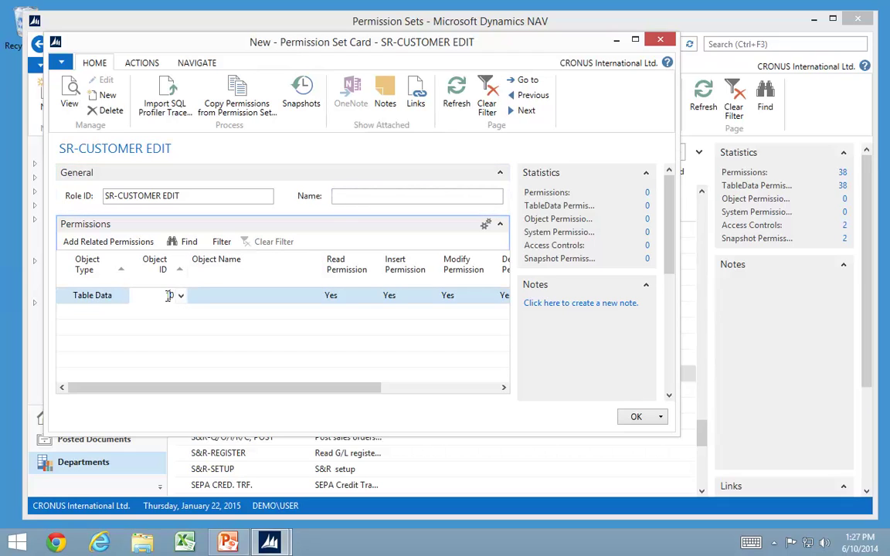
type("18")
key("Tab")
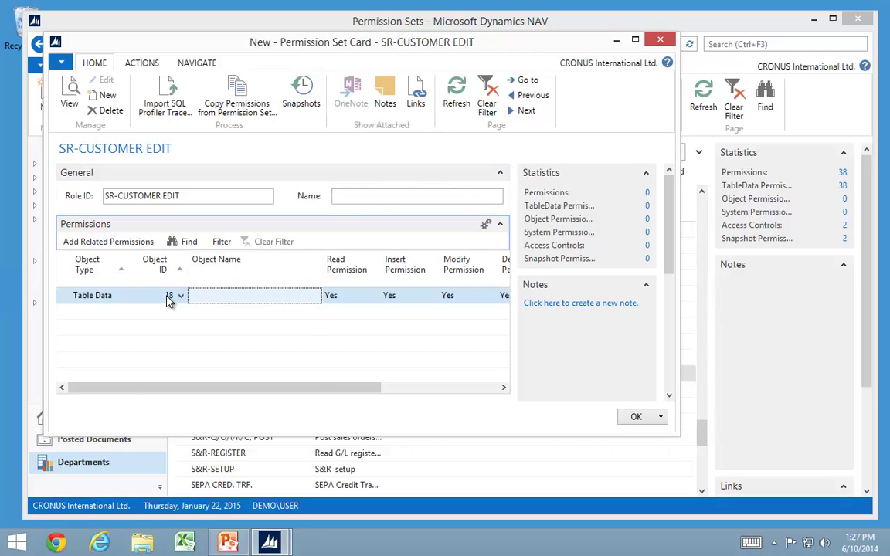
key("Tab")
key("Tab")
key("Tab")
key("Tab")
key("Tab")
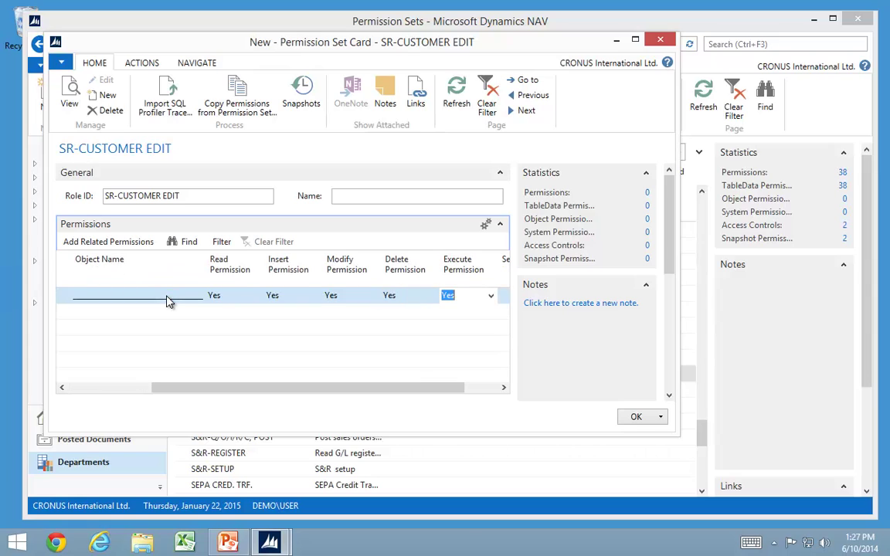
key("shift+Tab")
key("shift+Tab")
key("shift+Tab")
key("shift+Tab")
key("shift+Tab")
key("shift+Tab")
key("shift+Tab")
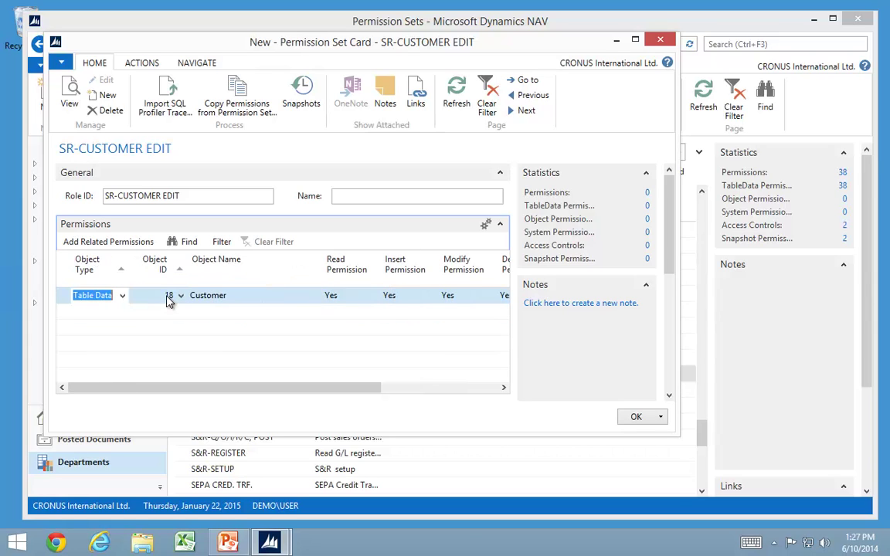
- Add related permissions for the Customer table (23 records inserted), review the lines and close the card
left_click(96, 244)
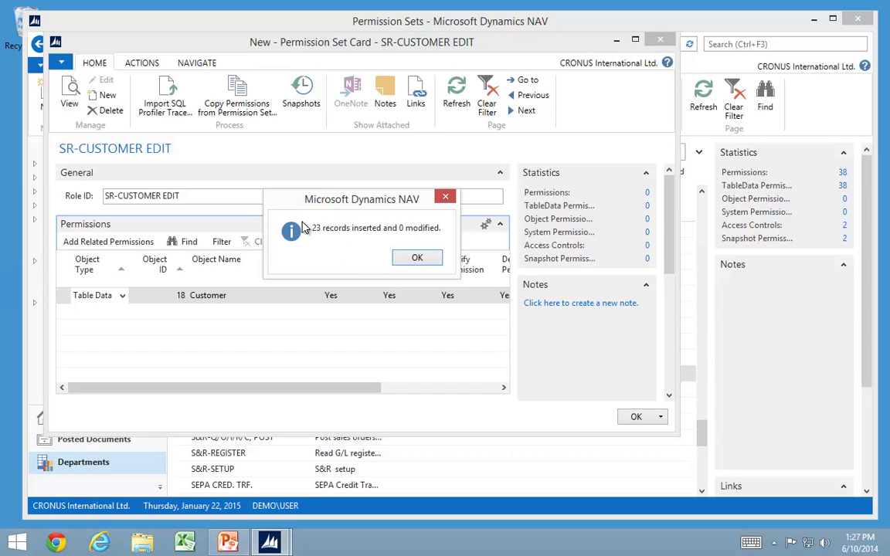
left_click(414, 260)
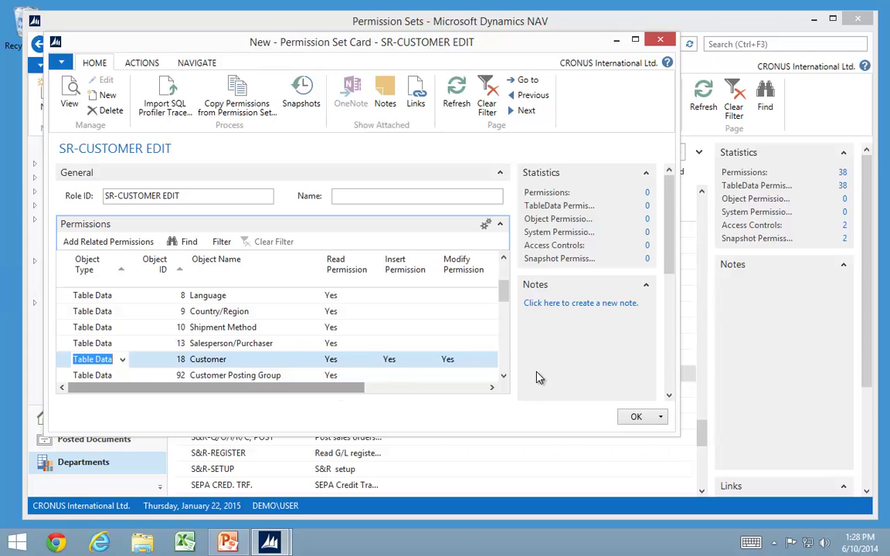
left_click_drag(504, 377, 508, 375)
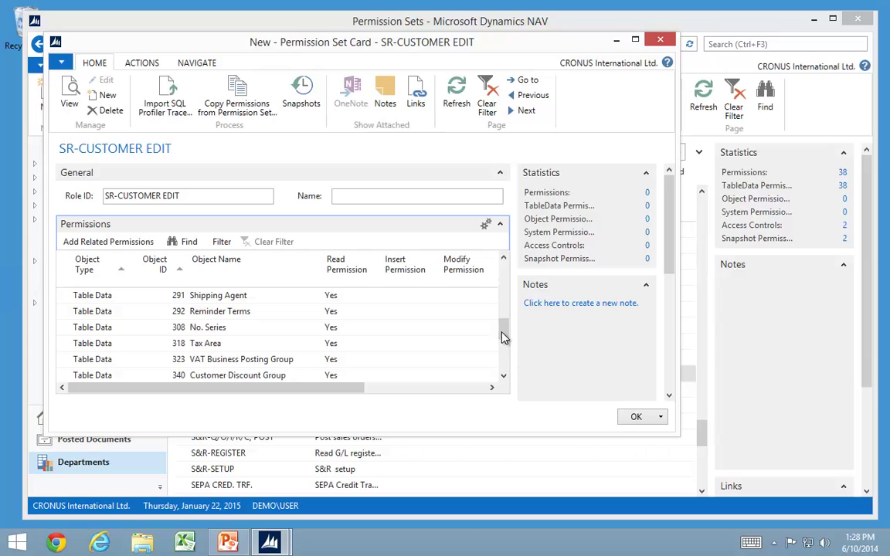
left_click(503, 274)
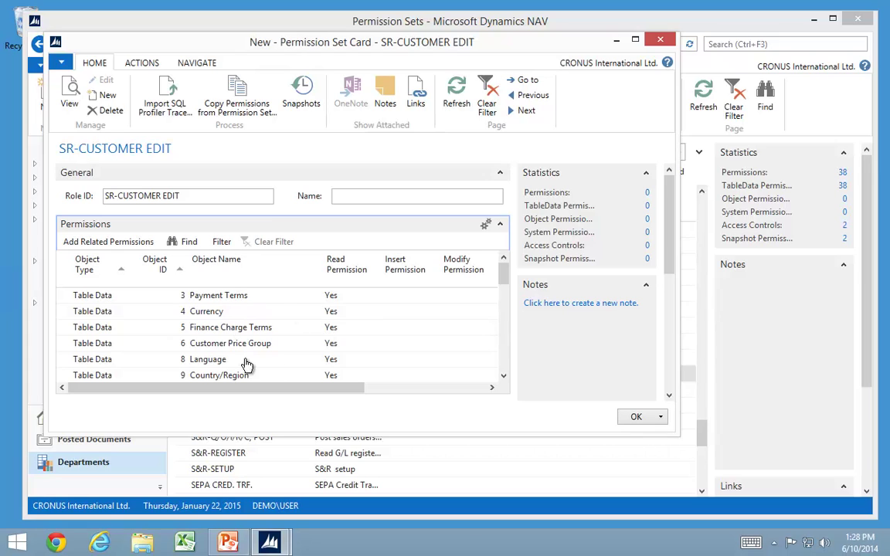
scroll(505, 368, "down", 2)
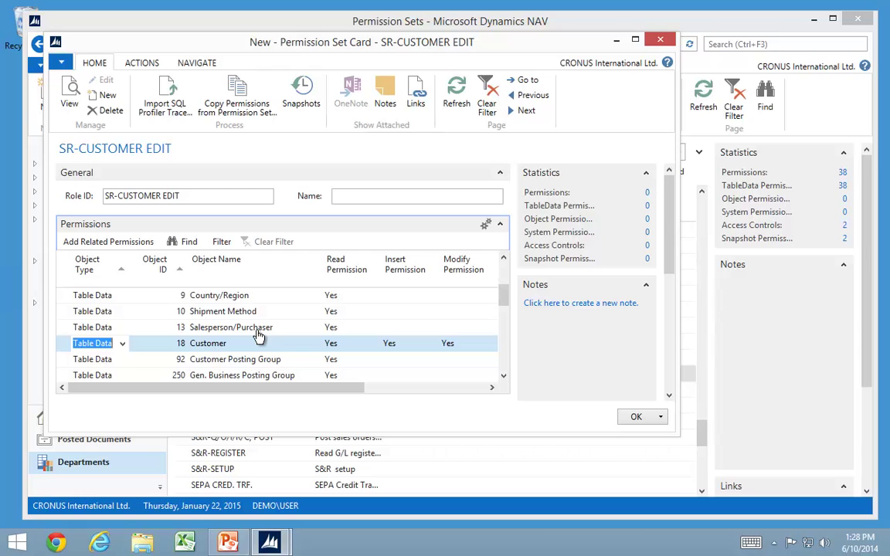
key("Escape")
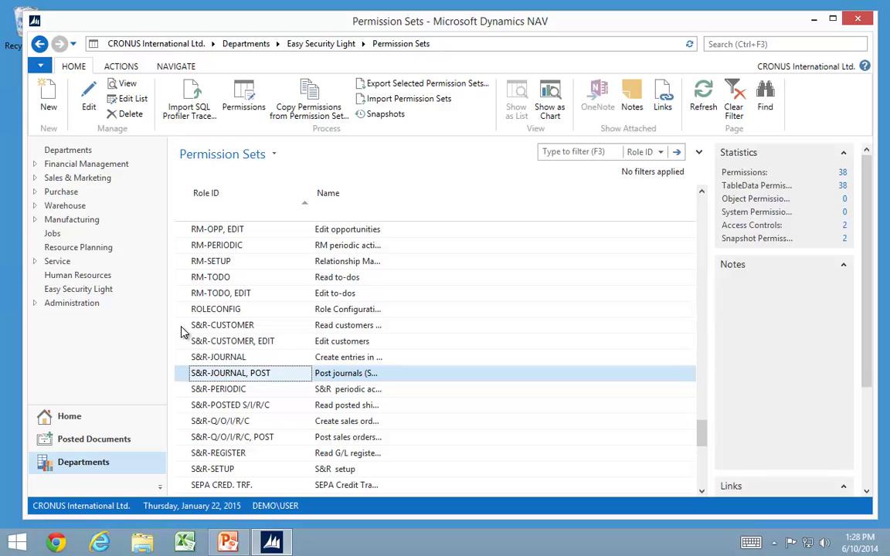
- Select the ten sets S&R-CUSTOMER through S&R-SETUP and start an export described 'S&R Permissions Sets'
left_click_drag(178, 332, 182, 479)
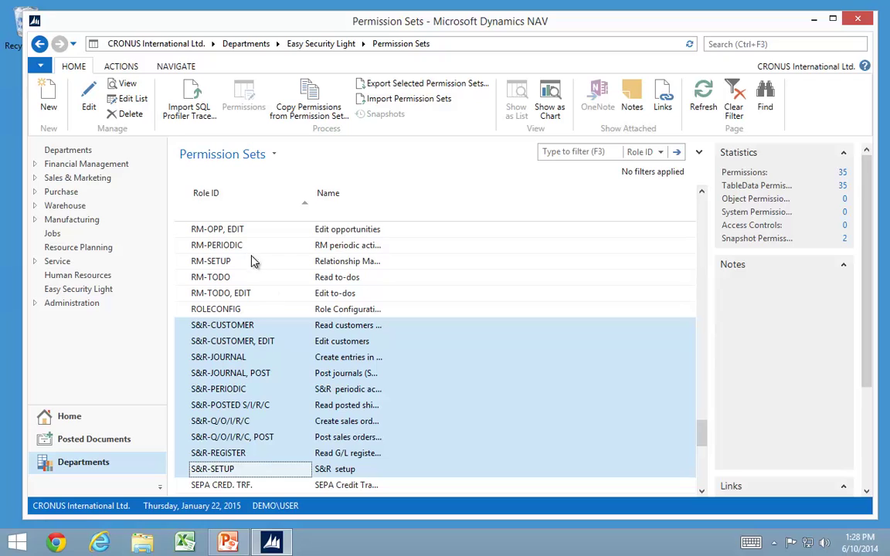
left_click(413, 85)
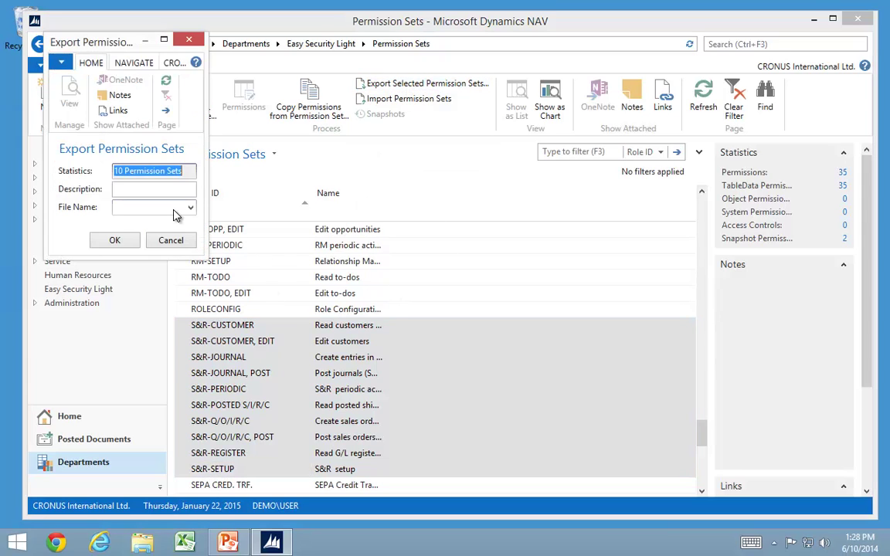
left_click_drag(200, 257, 486, 425)
left_click(165, 191)
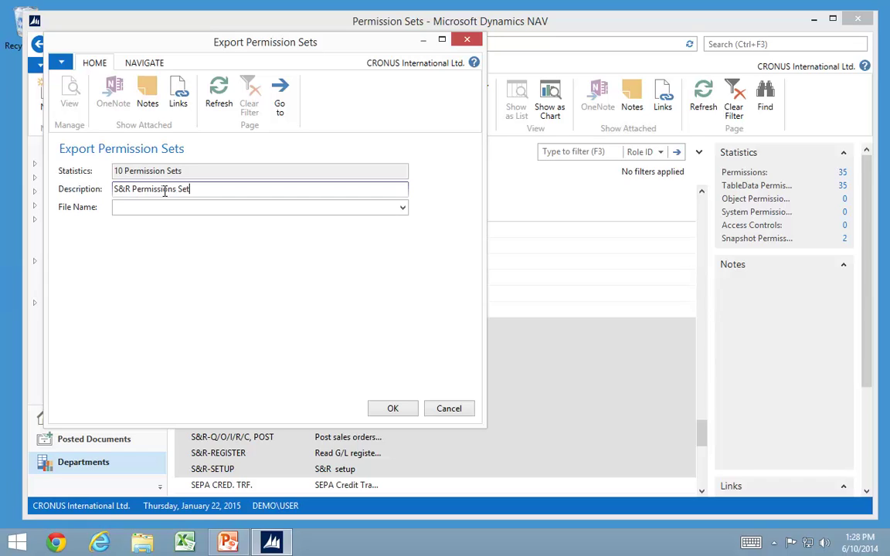
key("Tab")
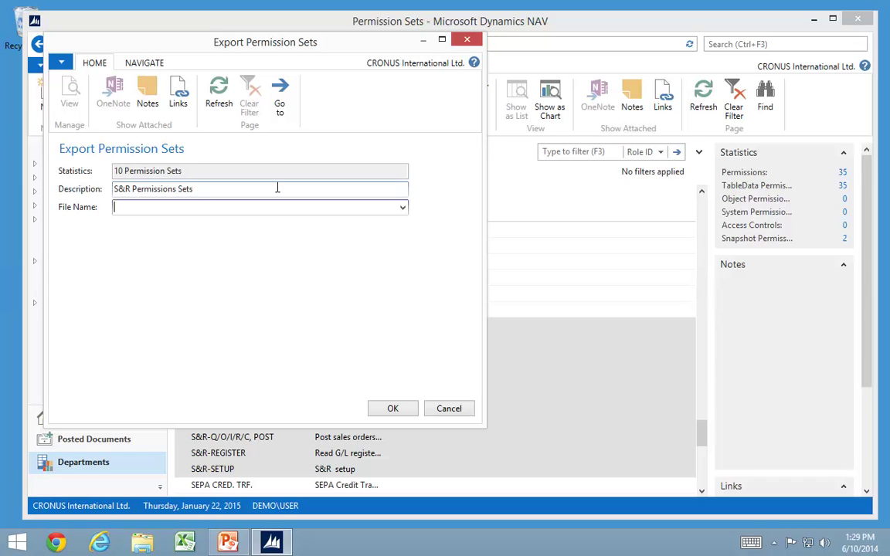
- Set the export file to C:\Temp\SR Roles.txt and run the export of 528 permissions
left_click(404, 209)
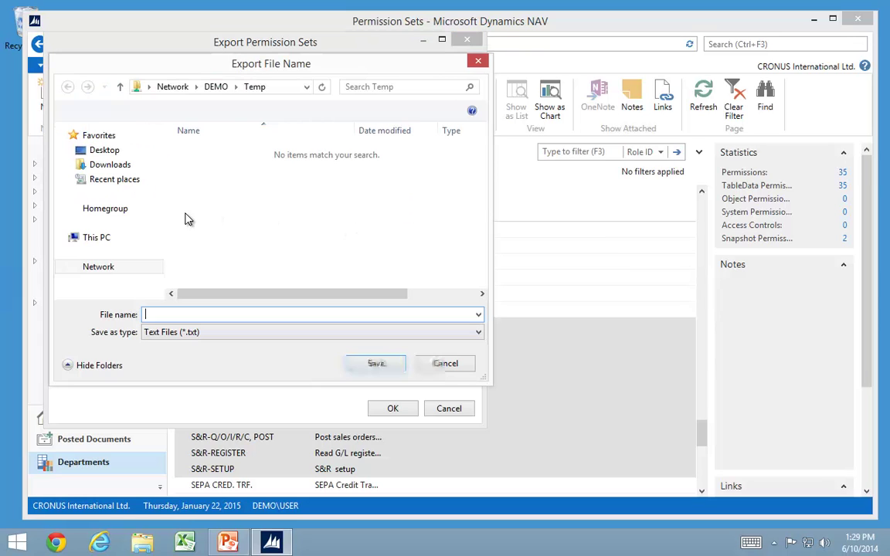
left_click(109, 244)
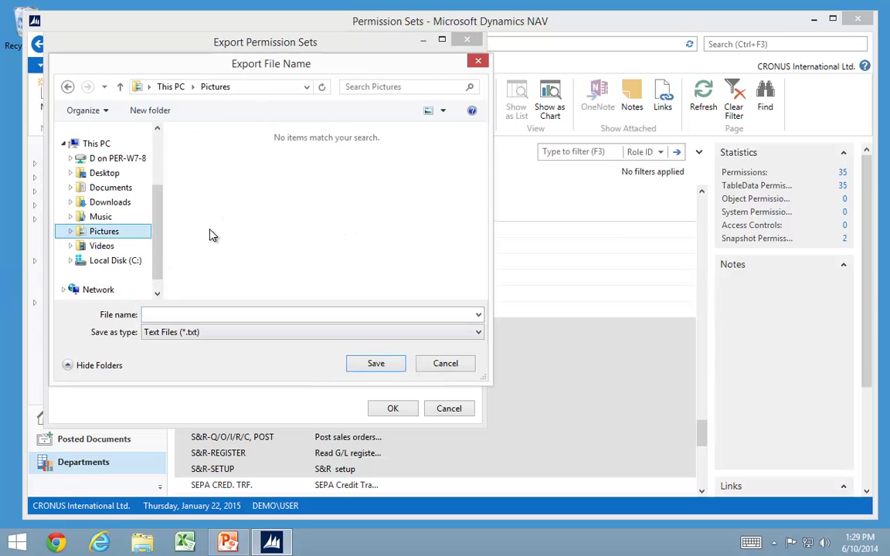
left_click(104, 262)
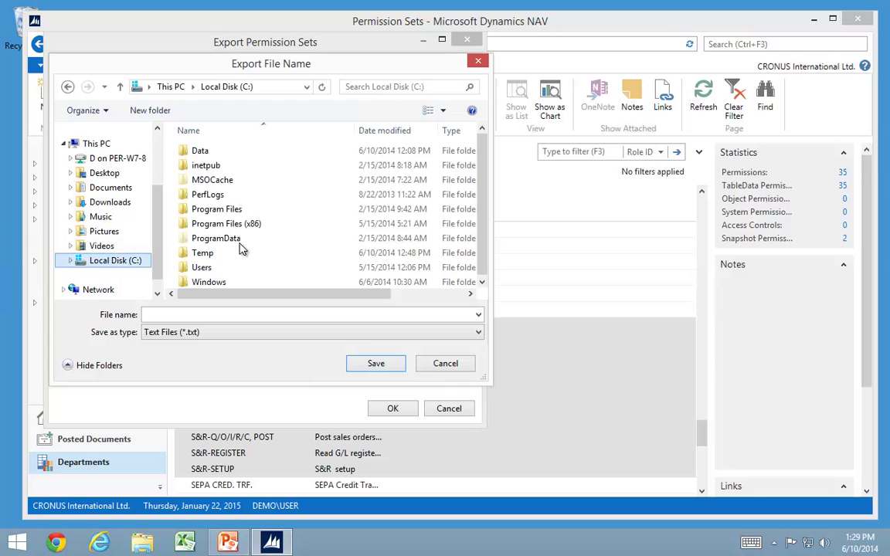
left_click(206, 260)
double_click(205, 261)
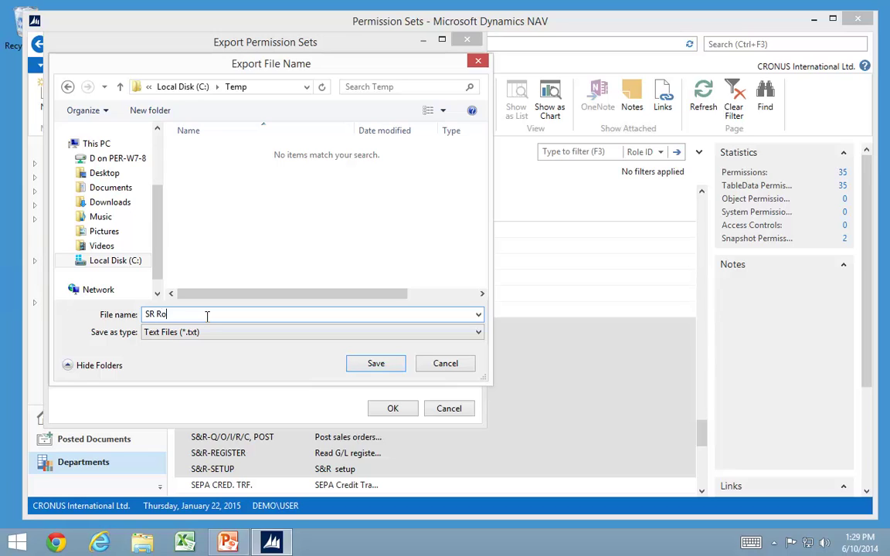
key("Return")
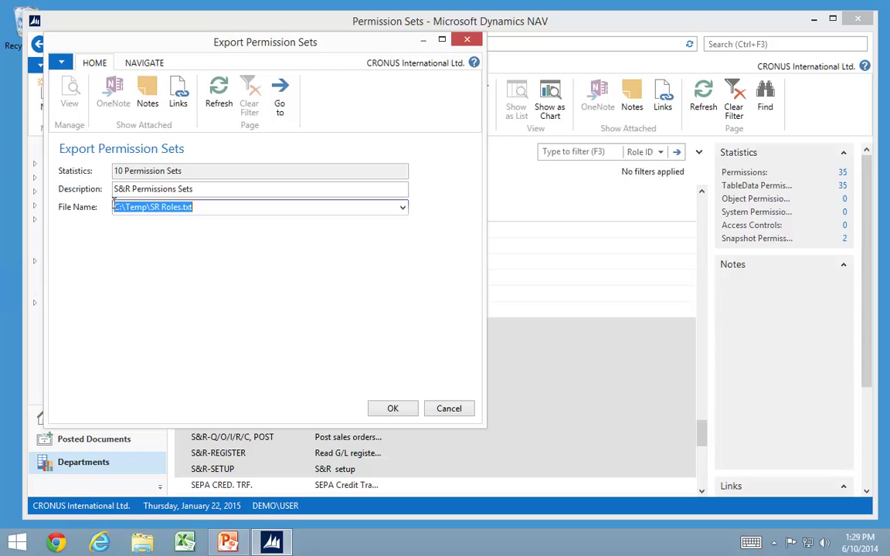
left_click(393, 410)
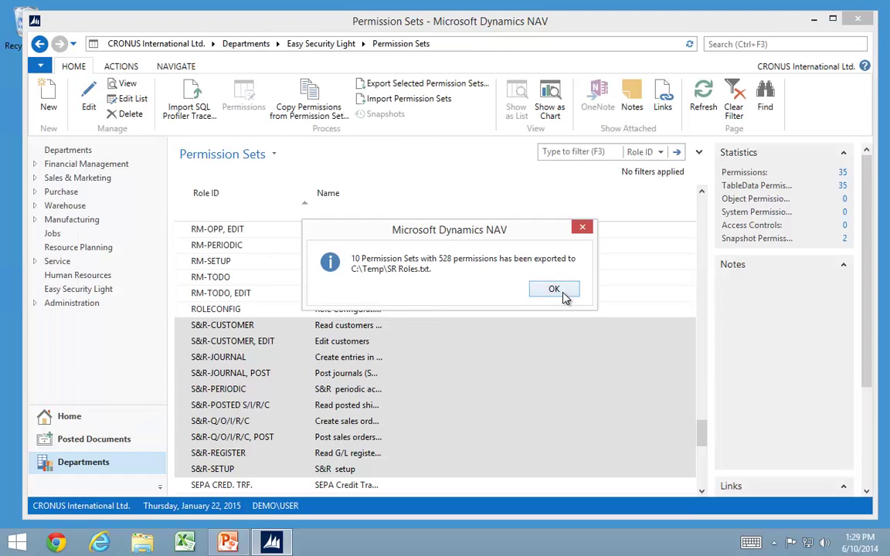
- Delete the three permission sets from S&R-JOURNAL, POST through S&R-POSTED S/I/R/C
left_click(559, 292)
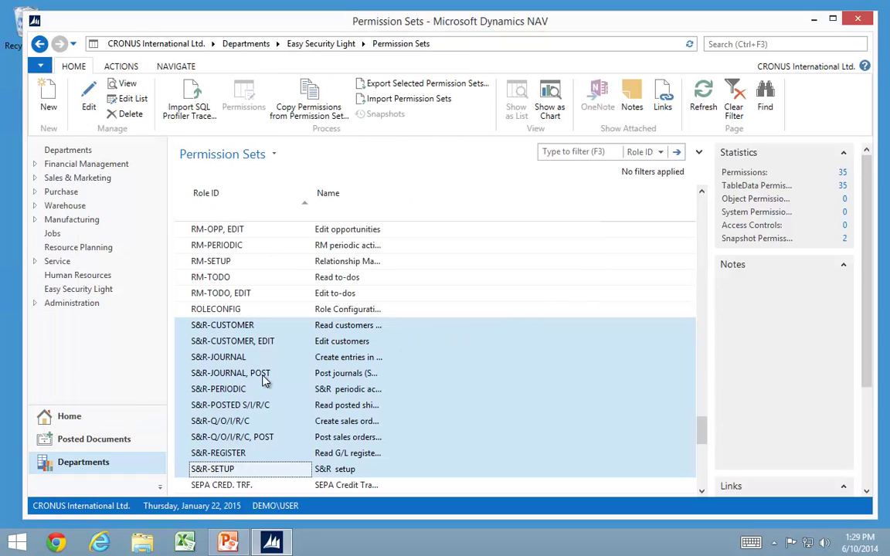
left_click(184, 373)
left_click(184, 407, "shift")
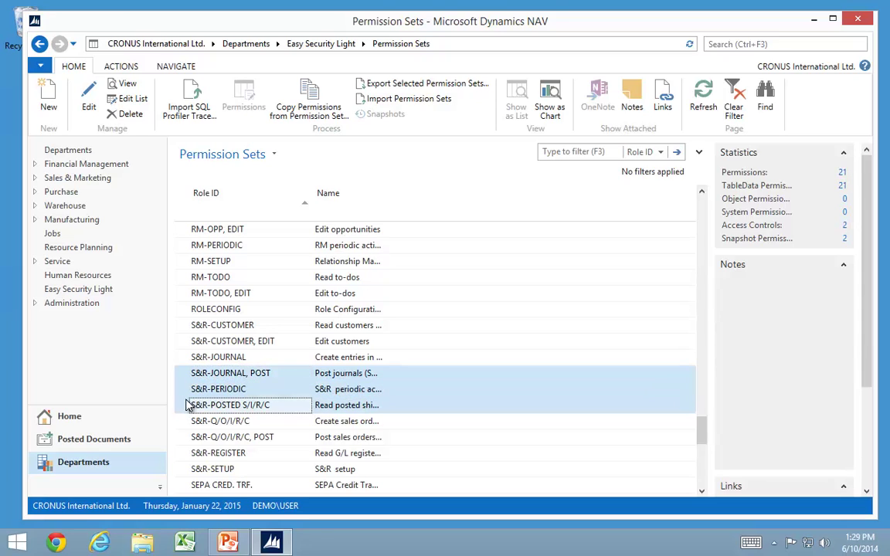
left_click(128, 114)
left_click(441, 291)
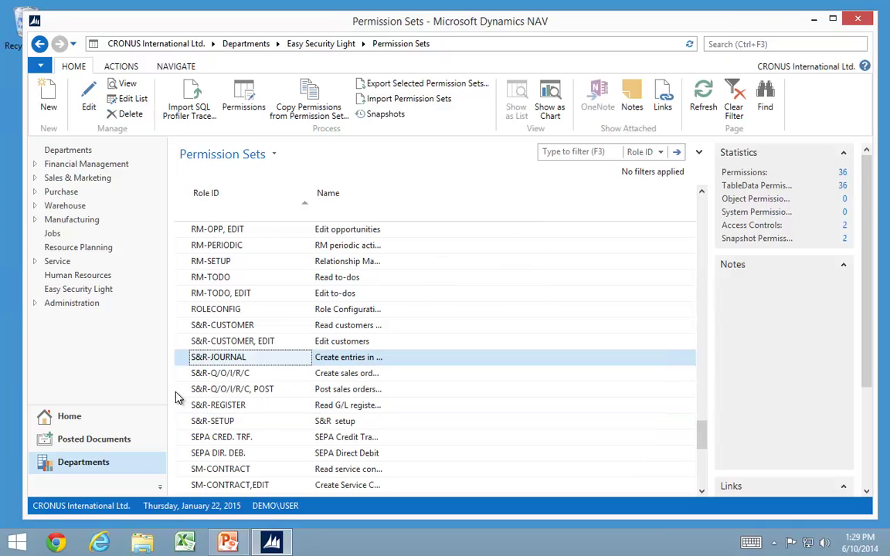
- Delete the permission lines Customer through Sales Line from S&R-Q/O/I/R/C, POST
double_click(176, 390)
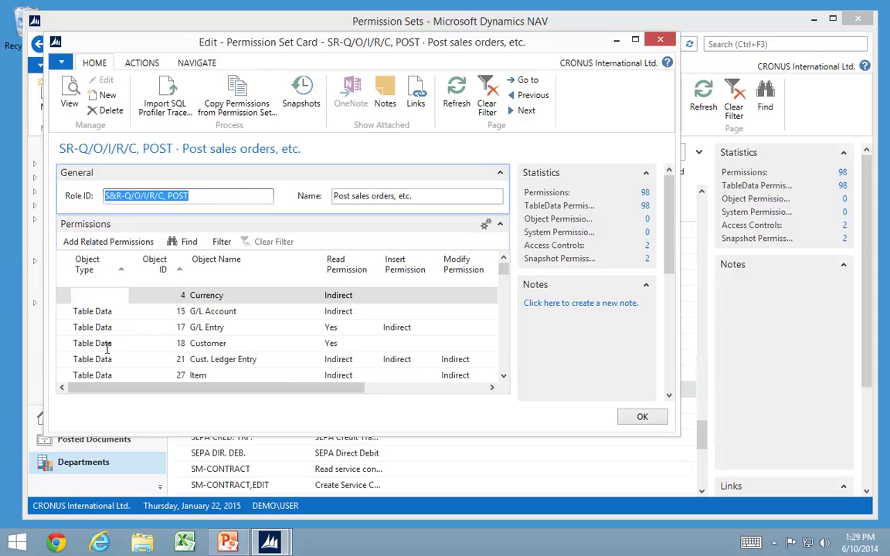
left_click(106, 343)
left_click_drag(107, 343, 107, 349)
key("ctrl+Delete")
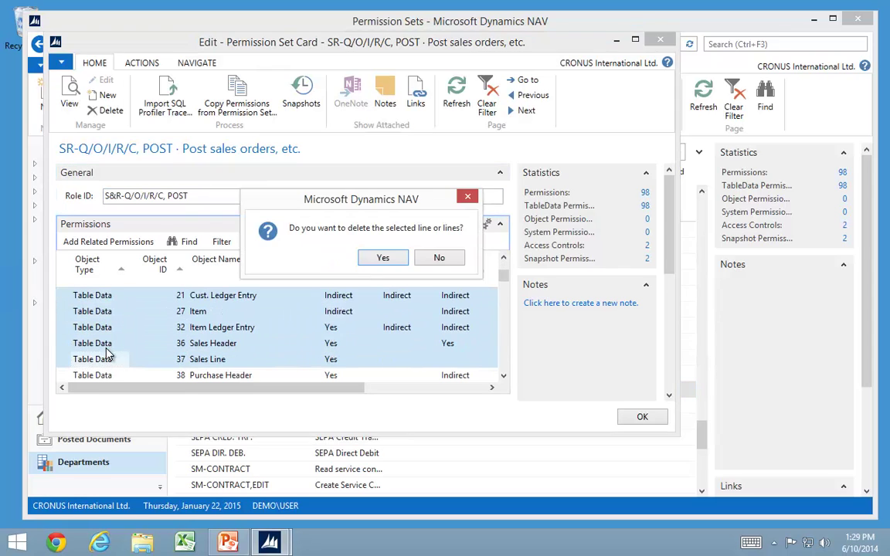
left_click(384, 259)
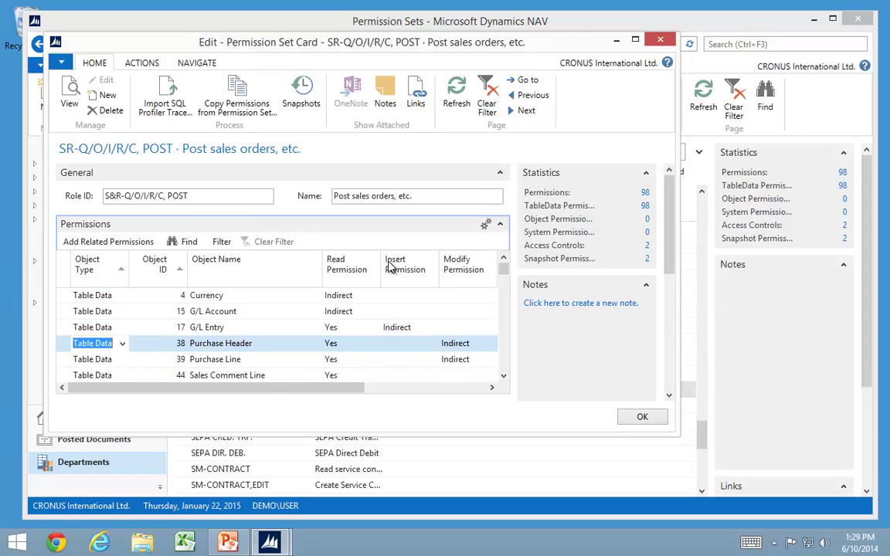
key("Escape")
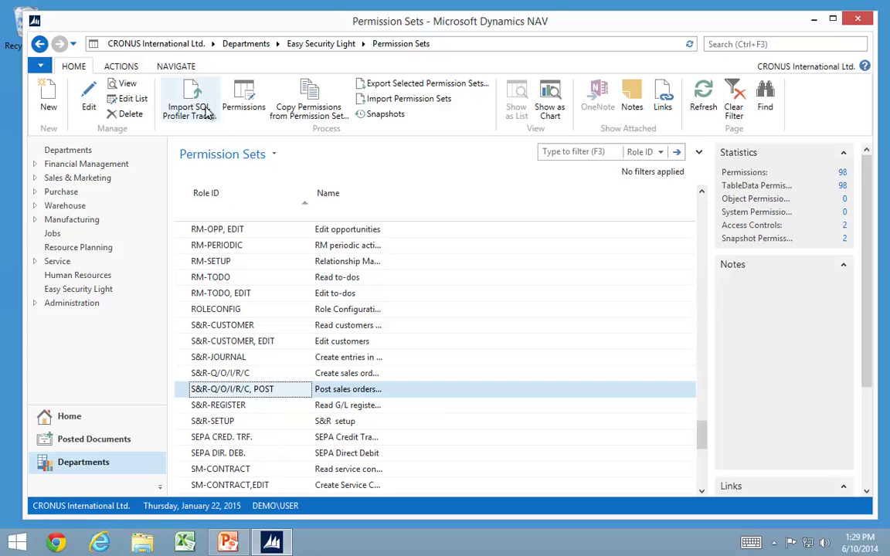
- In the import worksheet, run Import Permission Set File on C:\Temp\SR Roles.txt
left_click(405, 101)
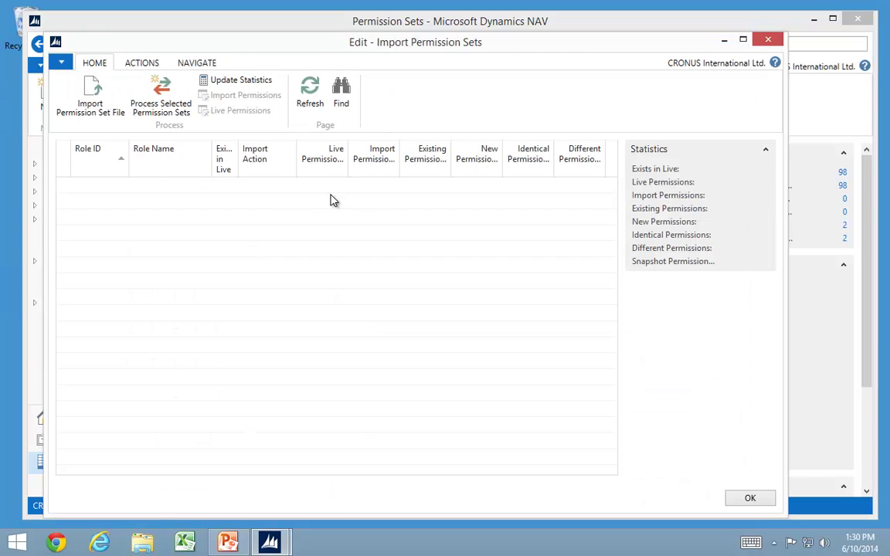
left_click(95, 108)
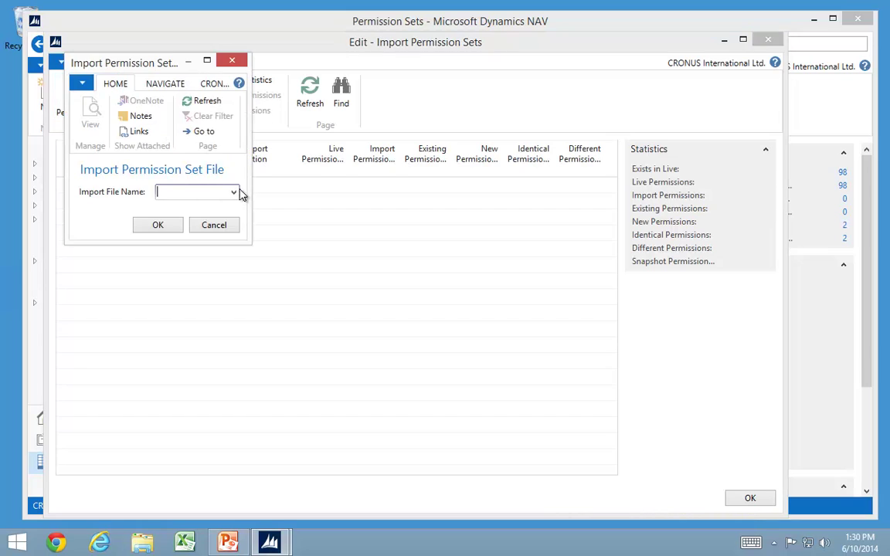
left_click(234, 193)
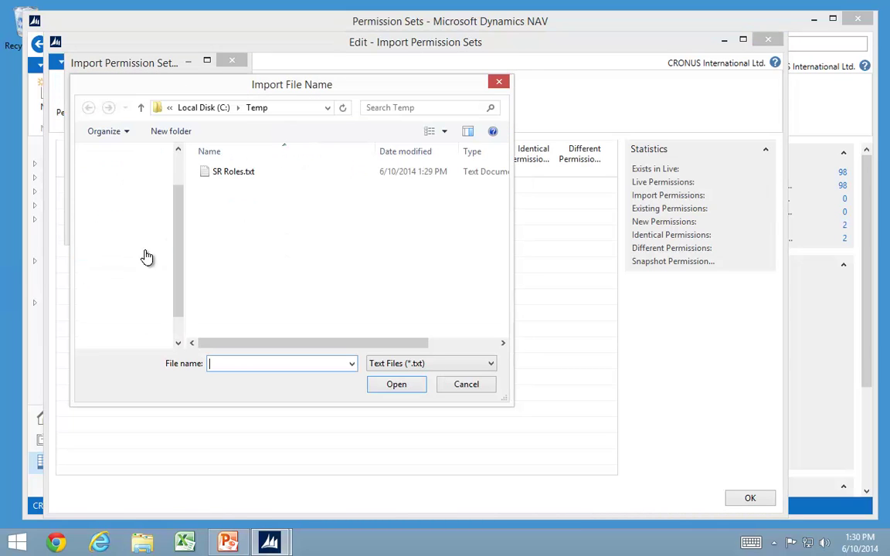
left_click(232, 173)
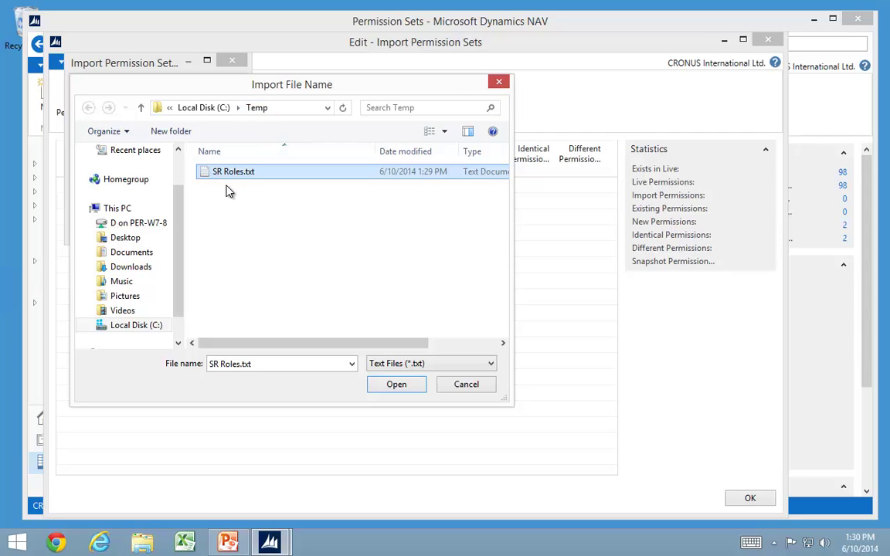
left_click(395, 385)
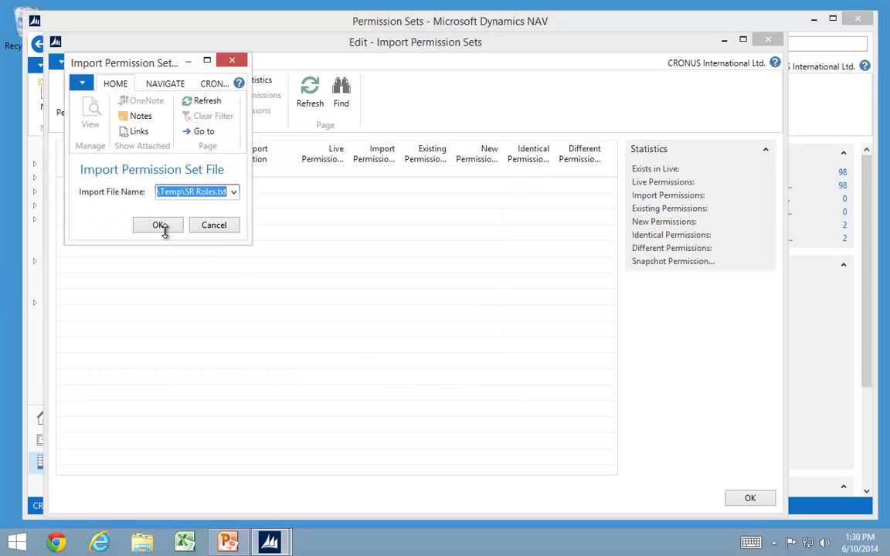
left_click(160, 225)
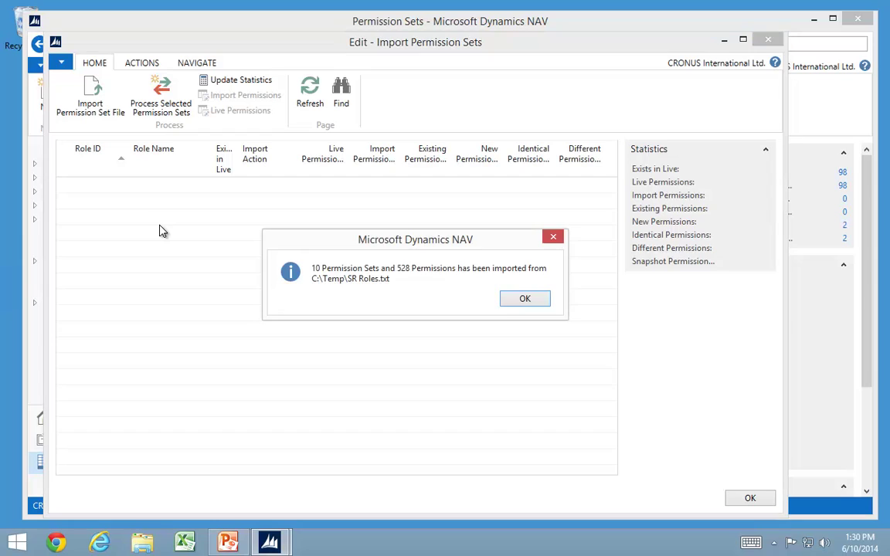
- Inspect the Merge line for S&R-Q/O/I/R/C, POST, clear the length error, and widen the Role ID column
left_click(524, 298)
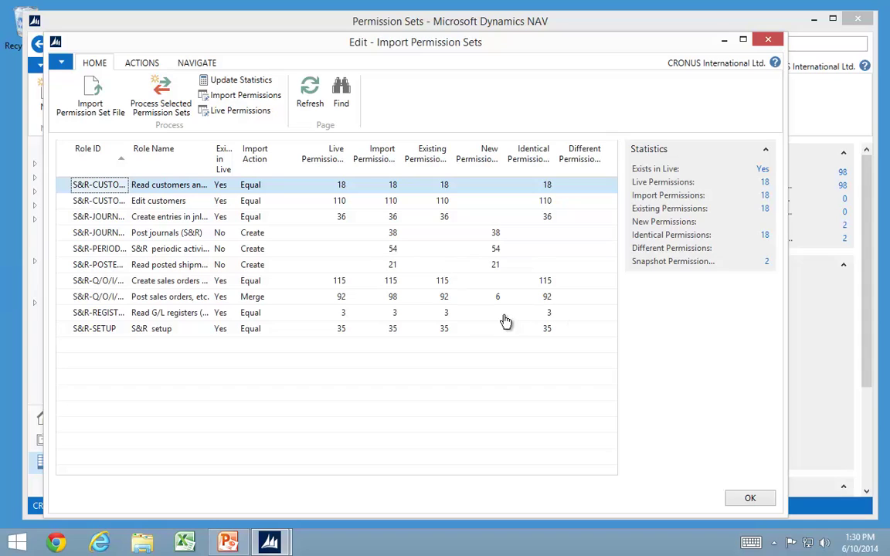
left_click(261, 298)
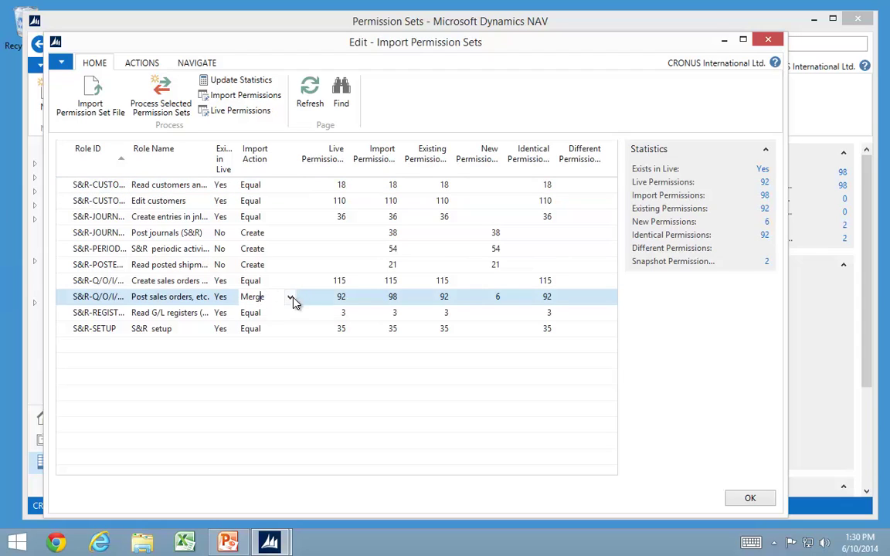
left_click(499, 301)
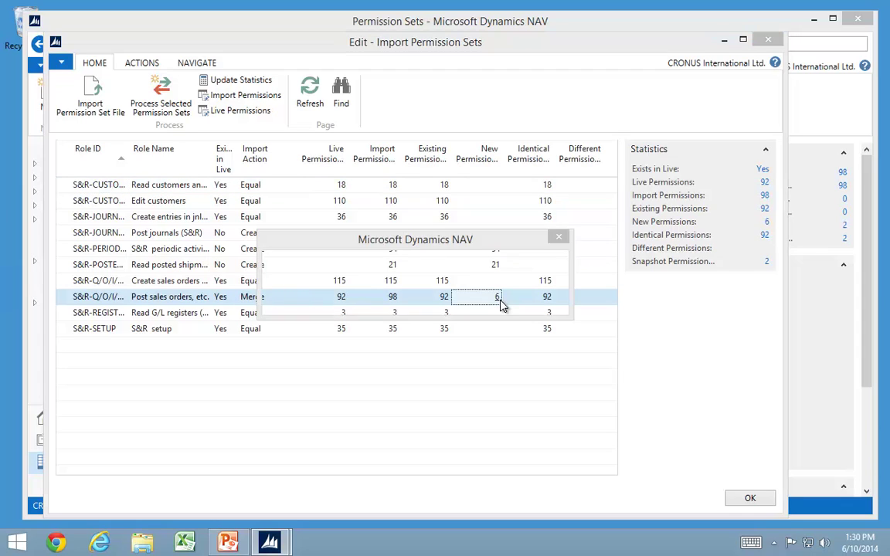
left_click(517, 303)
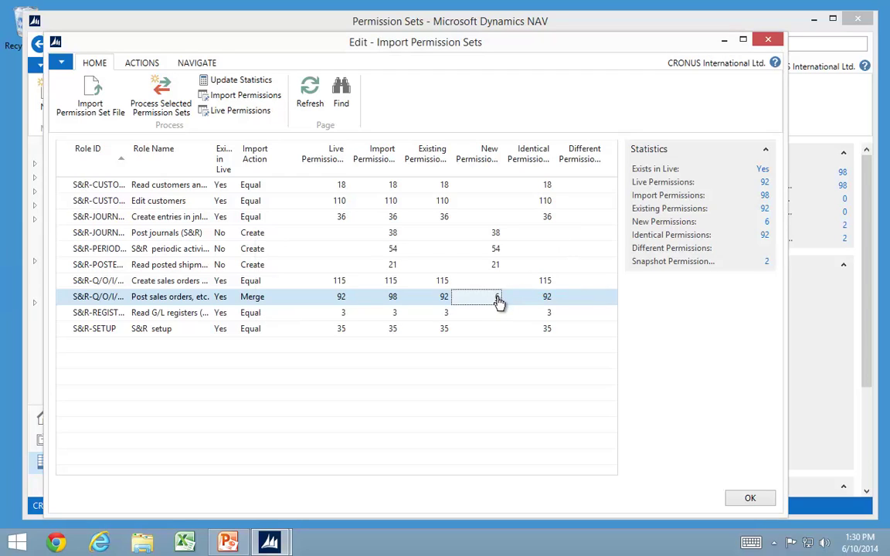
left_click(499, 301)
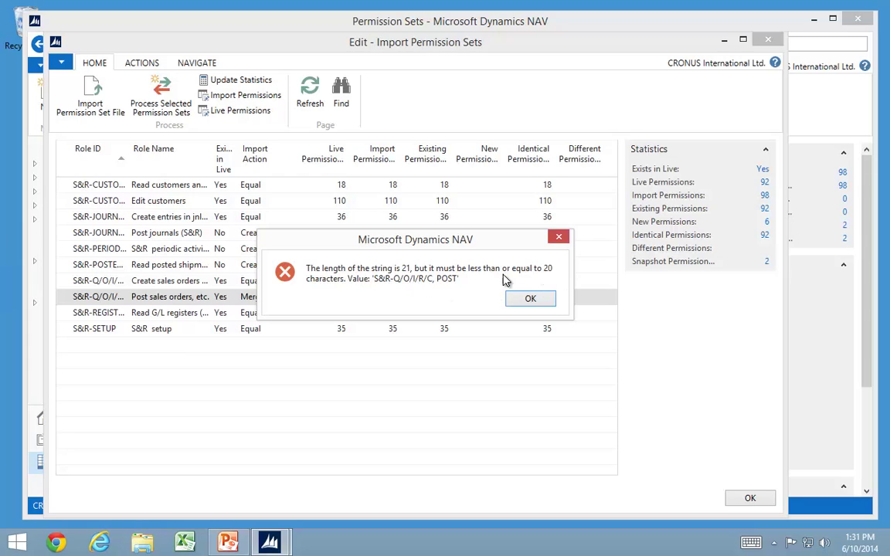
key("Return")
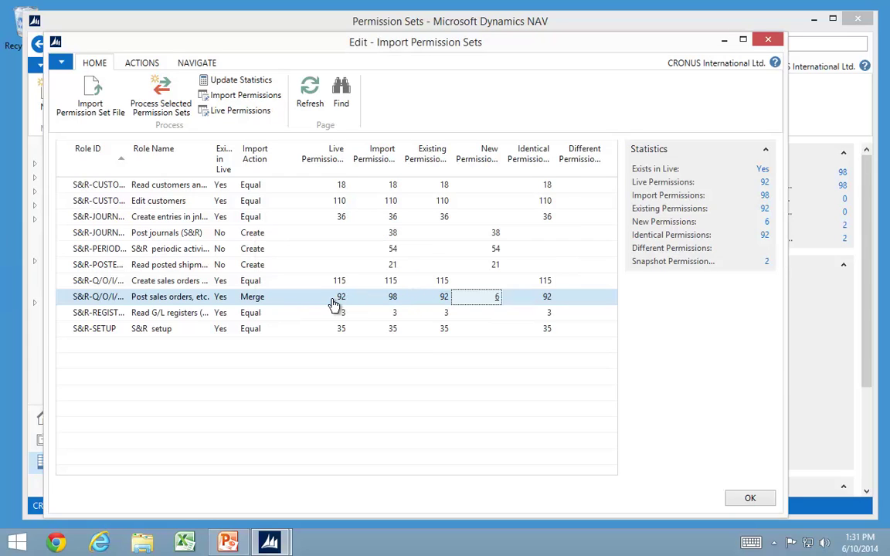
left_click_drag(129, 154, 196, 167)
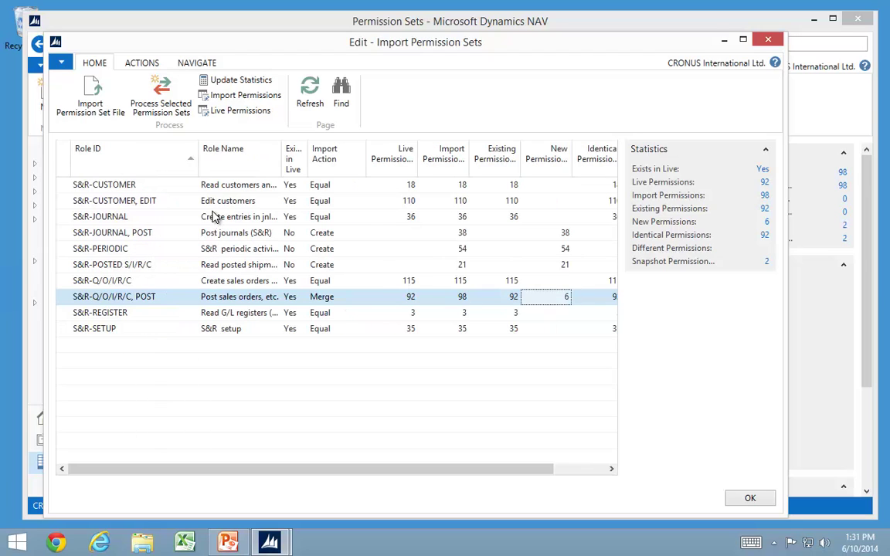
- Leave S&R-Q/O/I/R/C, POST on Merge, set S&R-PERIODIC to Skip, and select all ten sets
left_click(359, 301)
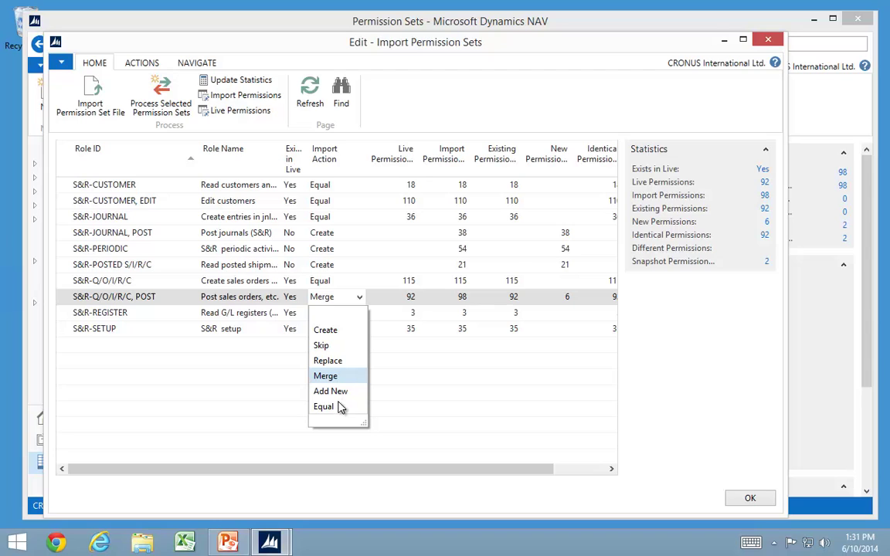
key("Escape")
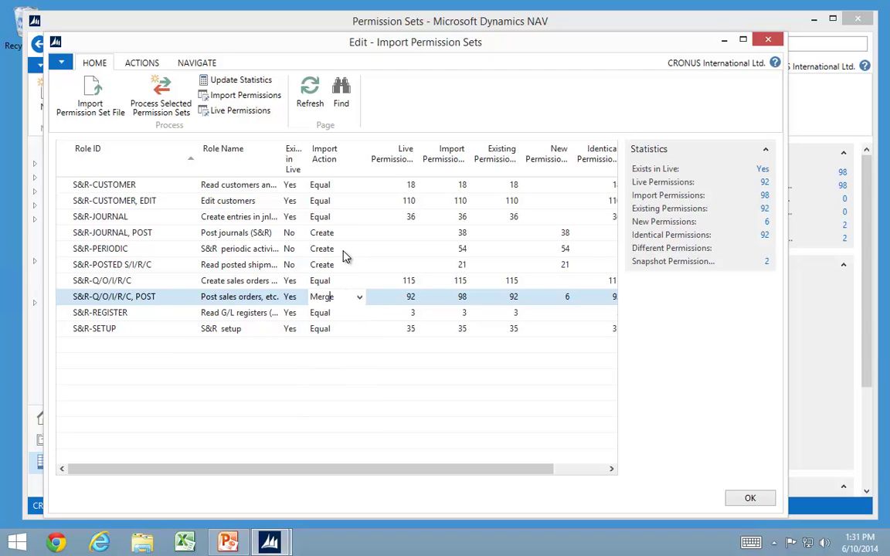
left_click(333, 248)
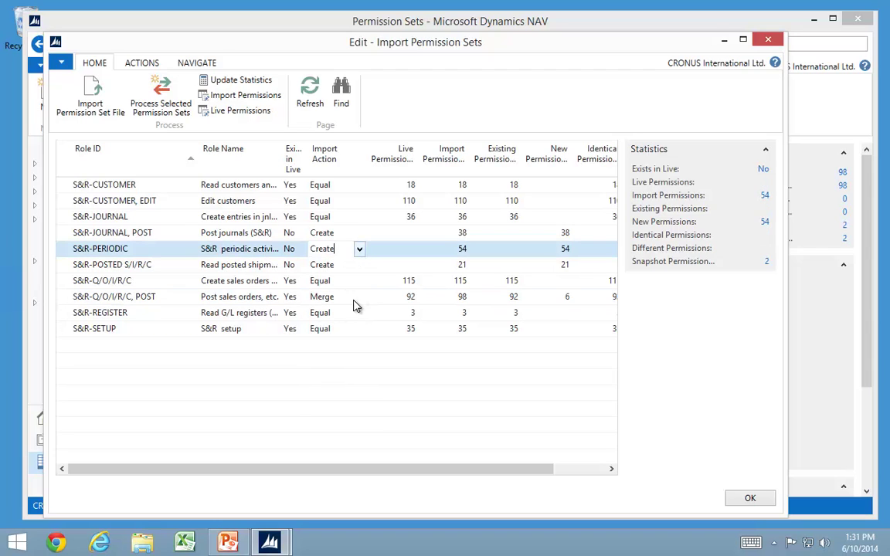
left_click(359, 250)
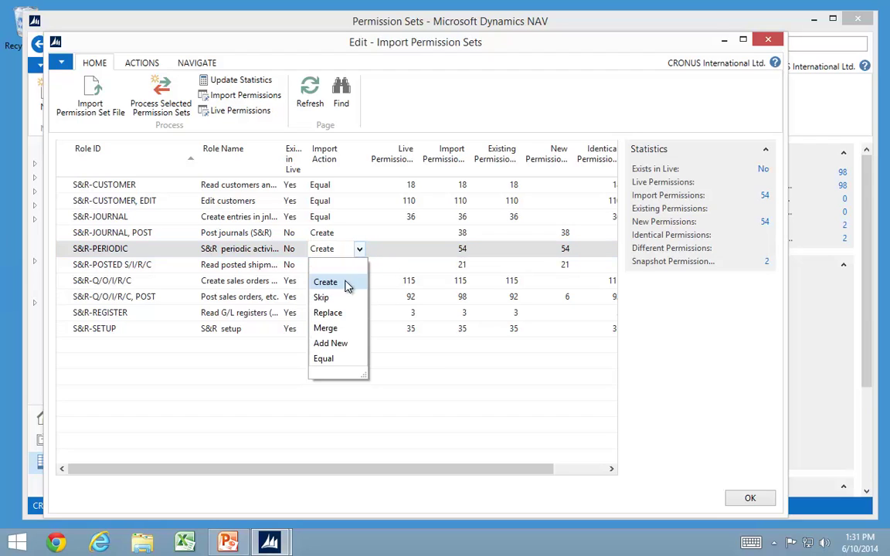
left_click(321, 299)
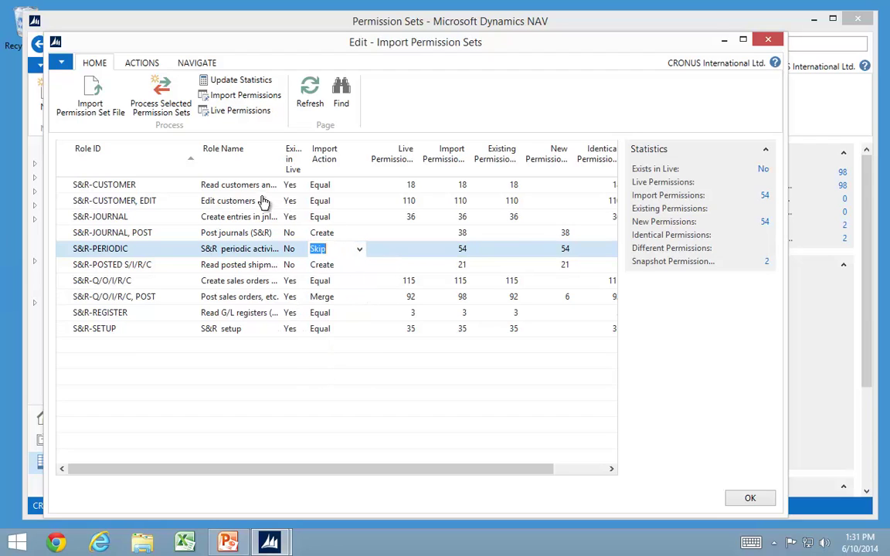
left_click(56, 149)
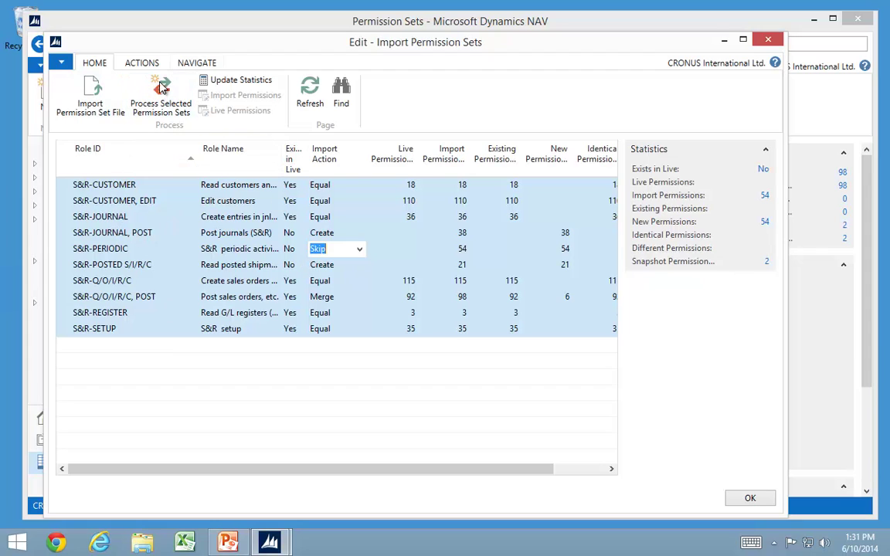
- Process the selected sets after the SNAPSHOT0003 backup: 2 created, 1 modified, 7 skipped
left_click(170, 108)
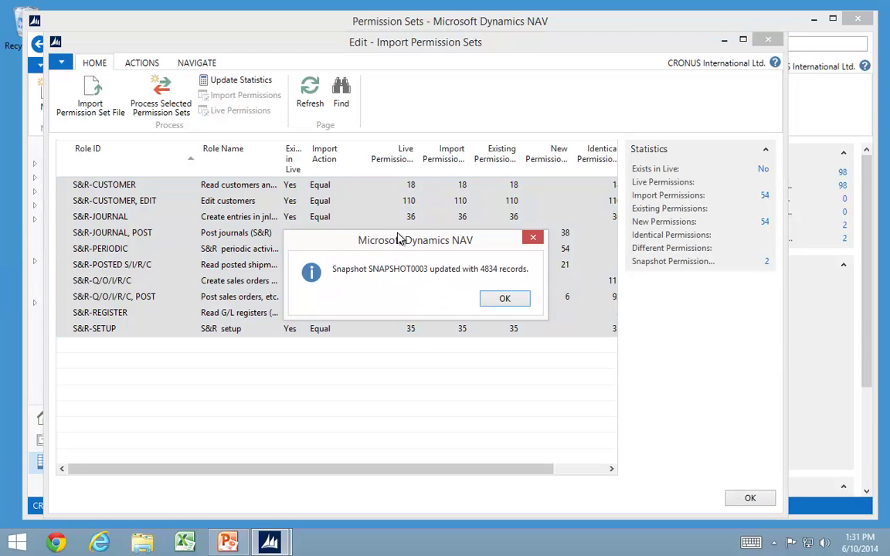
left_click(506, 300)
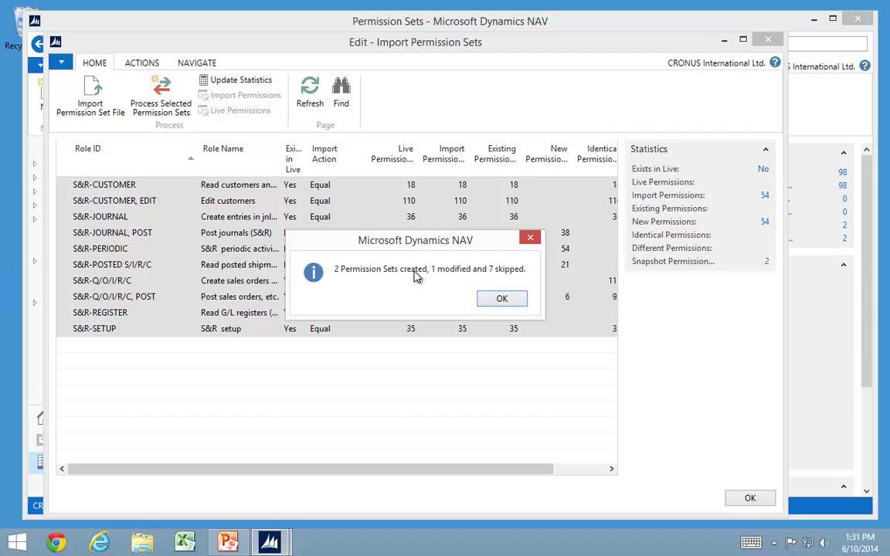
left_click(505, 298)
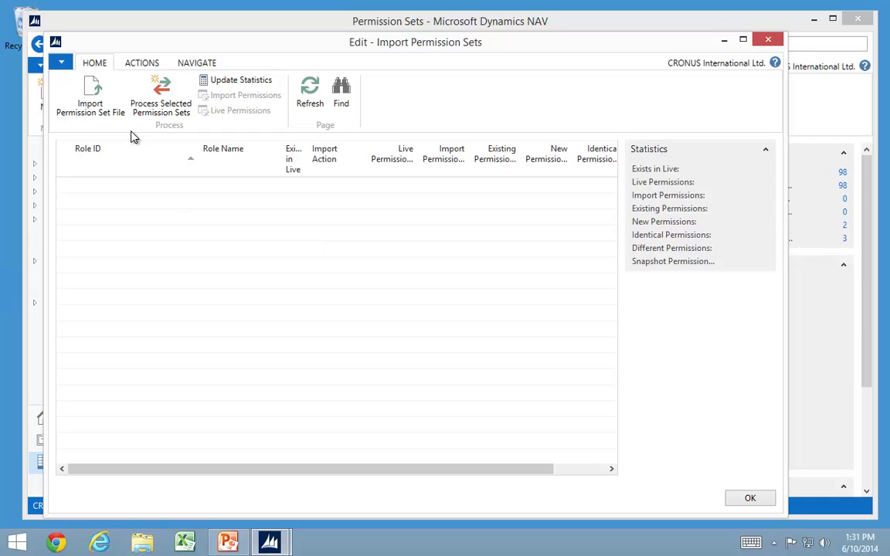
- Import the SR Roles.txt permission set file into the import worksheet
left_click(92, 103)
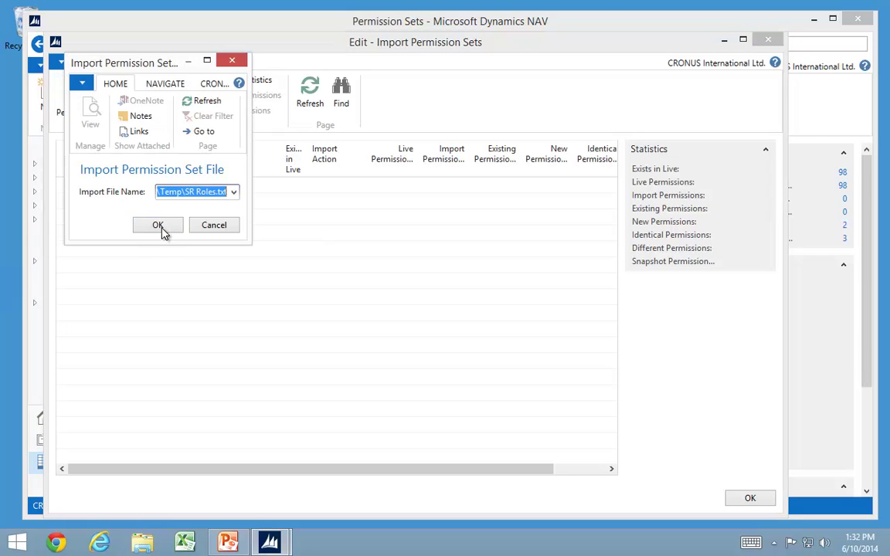
left_click(158, 226)
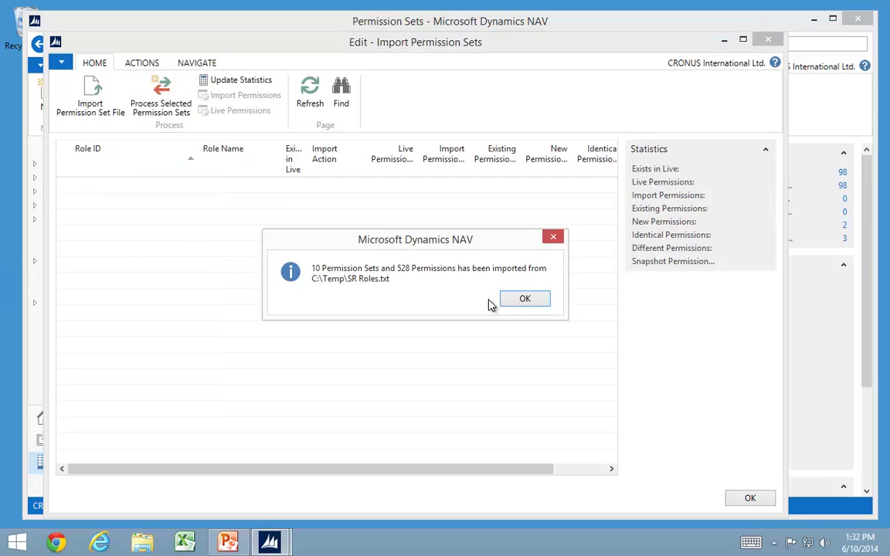
left_click(519, 302)
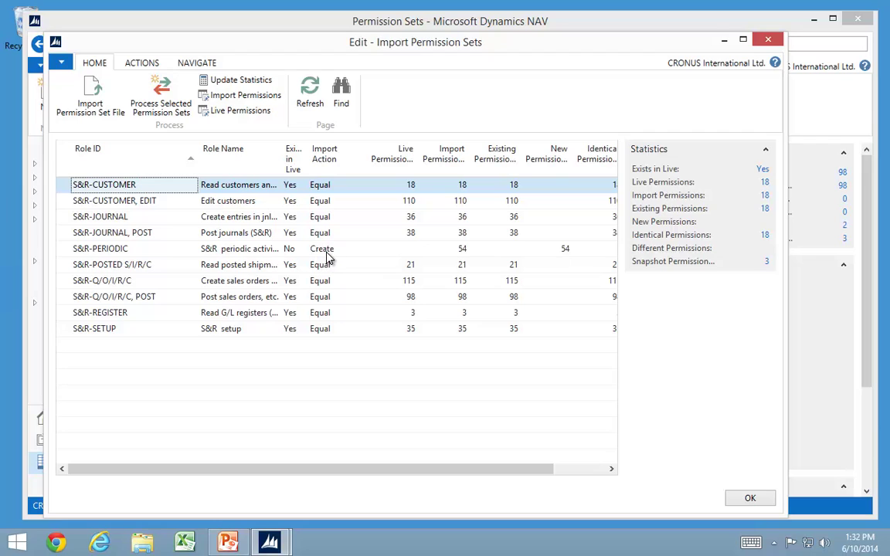
- Process S&R-JOURNAL, POST through S&R-POSTED S/I/R/C after the SNAPSHOT0004 backup
left_click(70, 232)
left_click(75, 265, "shift")
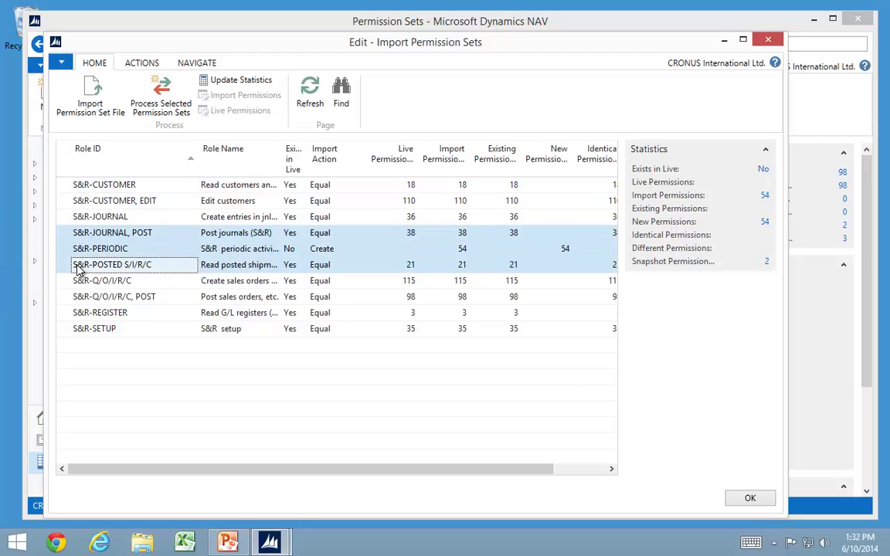
left_click(165, 97)
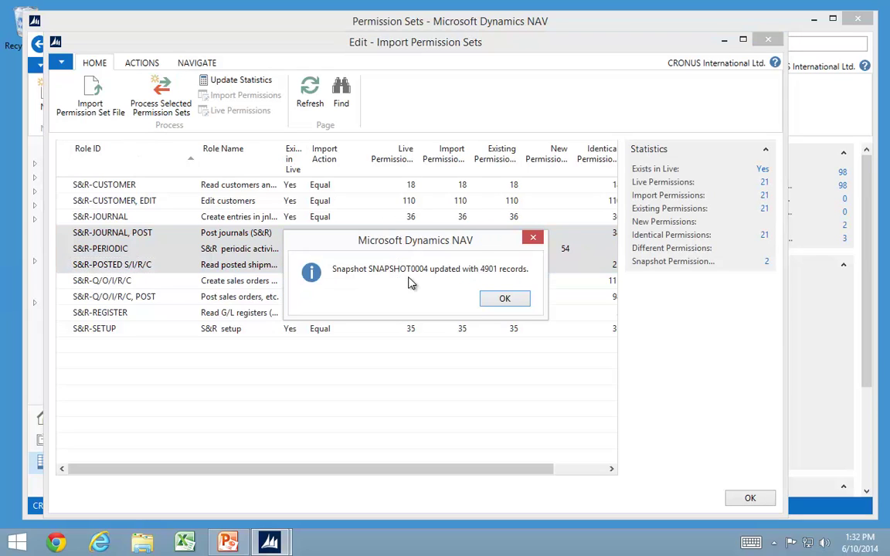
left_click(504, 300)
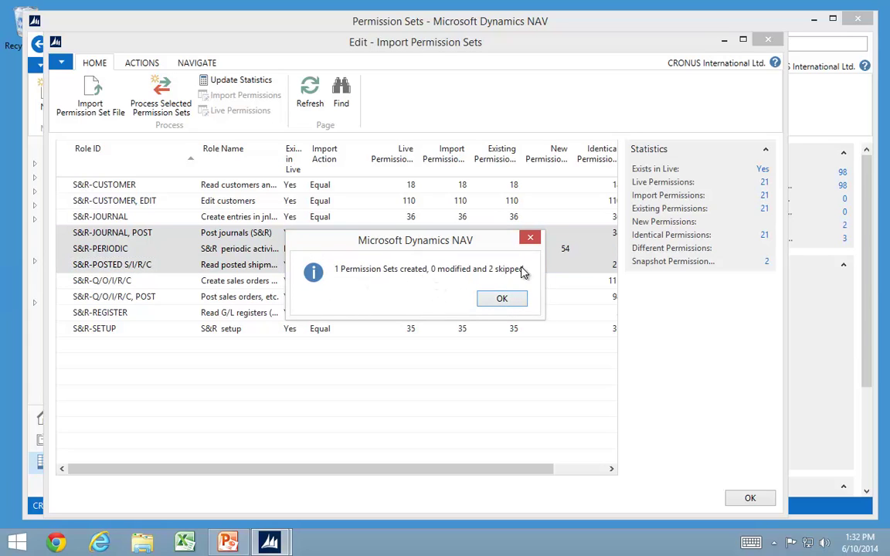
left_click(504, 300)
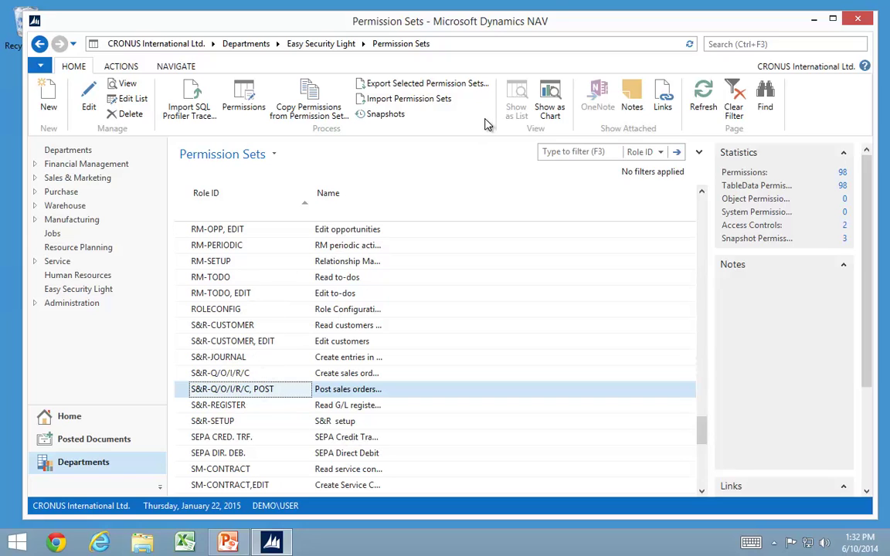
- Restore S&R-Q/O/I/R/C, POST from SNAPSHOT0003, rolling it back to 92 permissions
left_click(379, 117)
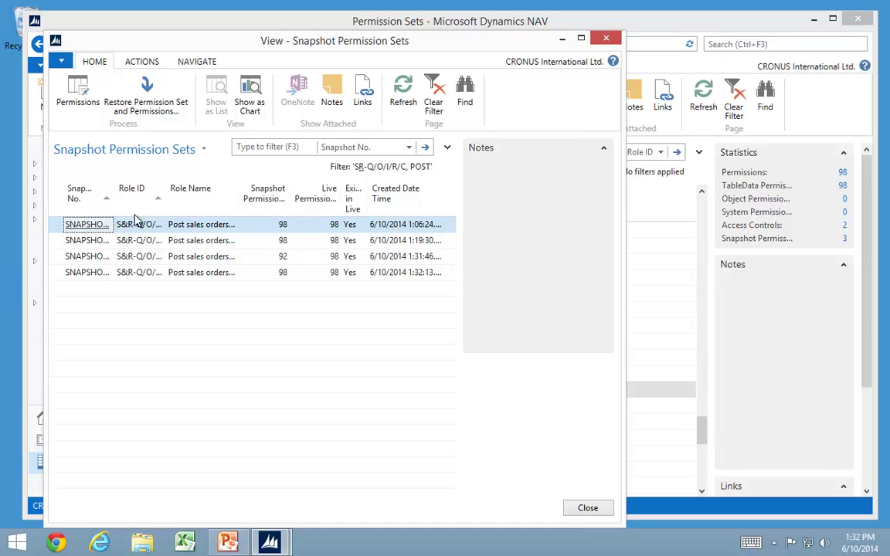
left_click_drag(142, 198, 177, 198)
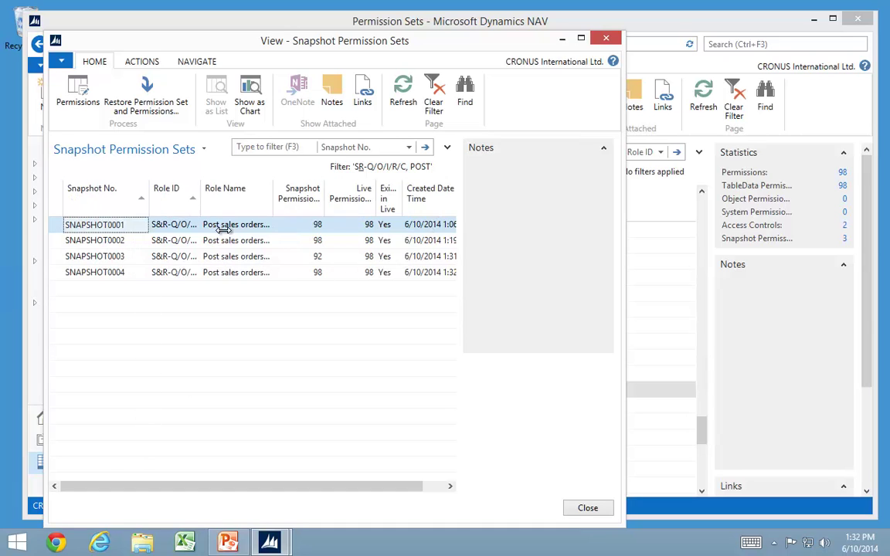
left_click(315, 257)
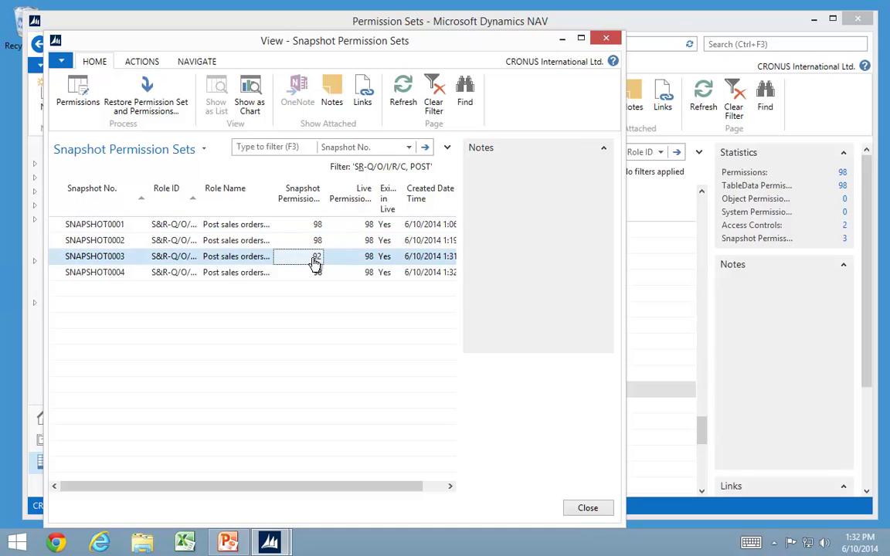
left_click(133, 87)
left_click(338, 305)
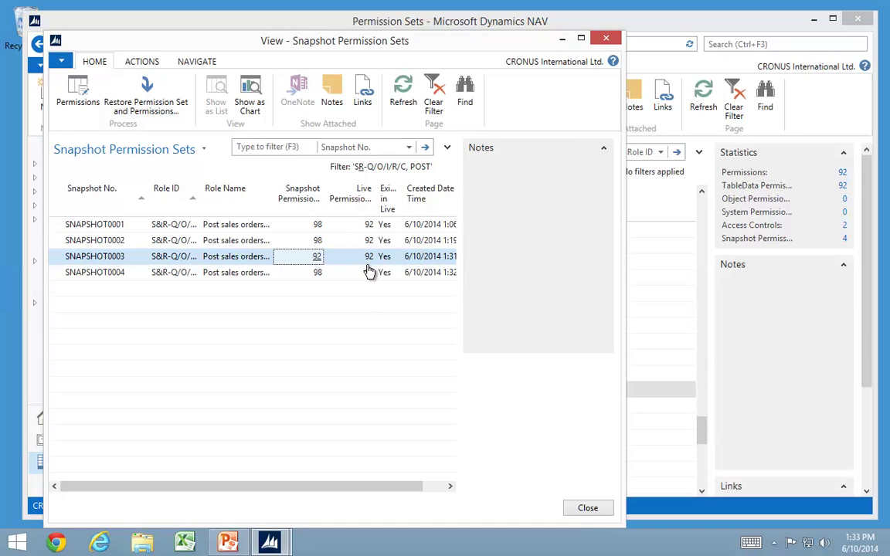
- Restore the set from SNAPSHOT0004, bringing back 98 permissions, and close the snapshot list
left_click(309, 275)
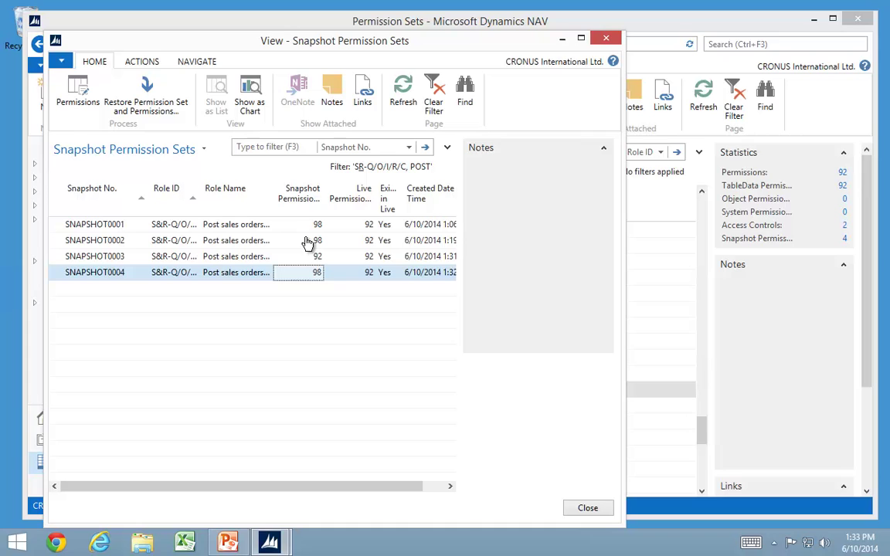
left_click(166, 109)
left_click(330, 302)
key("Escape")
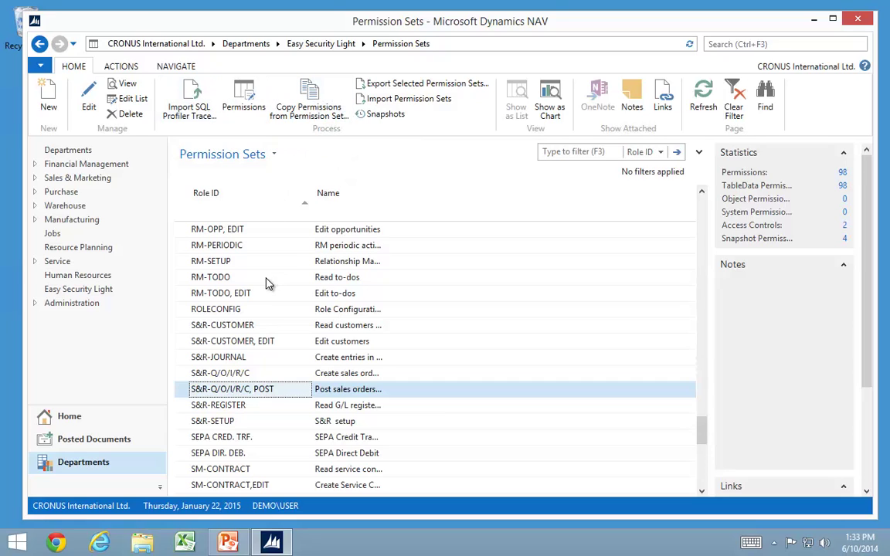
double_click(178, 395)
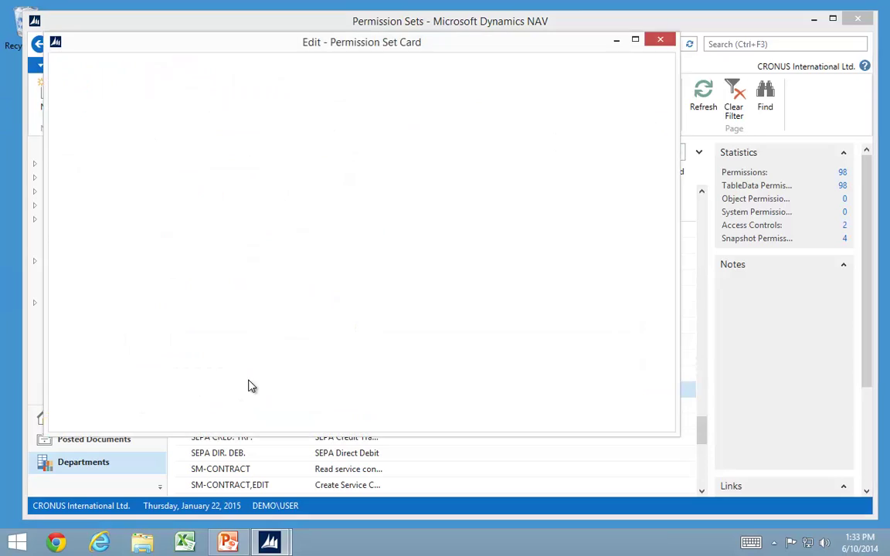
left_click(230, 361)
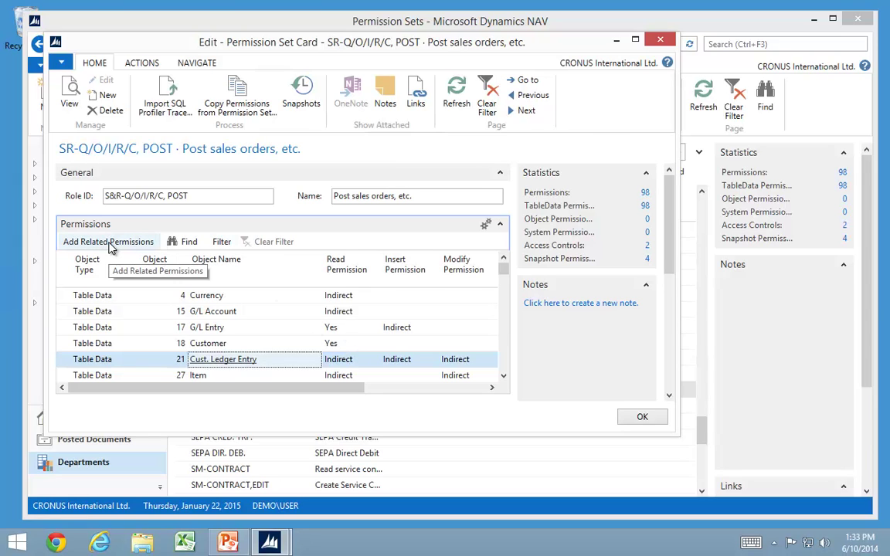
key("Escape")
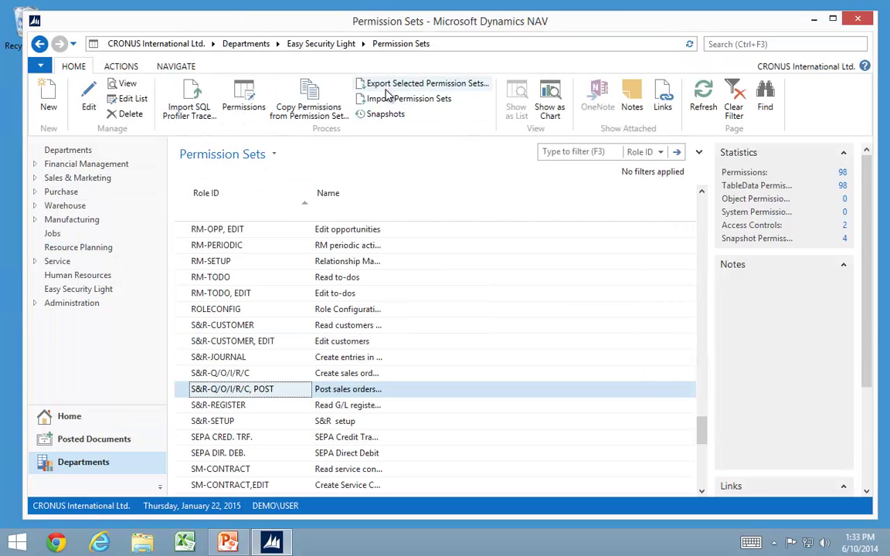